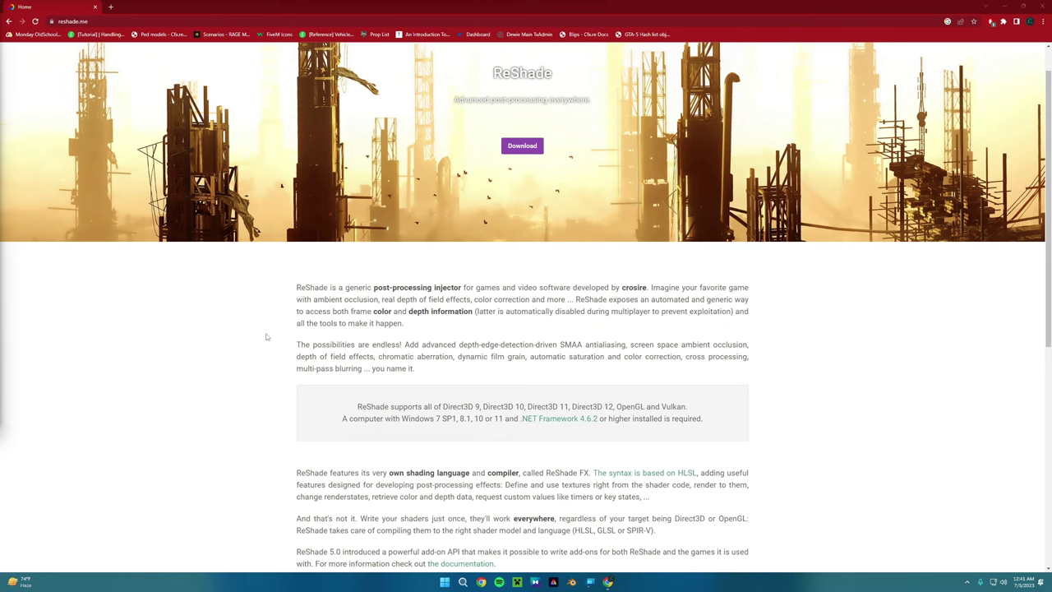
Download the standard ReShade 5.8.0 installer from reshade.me and close the browser.
scroll(524, 225, up, 1)
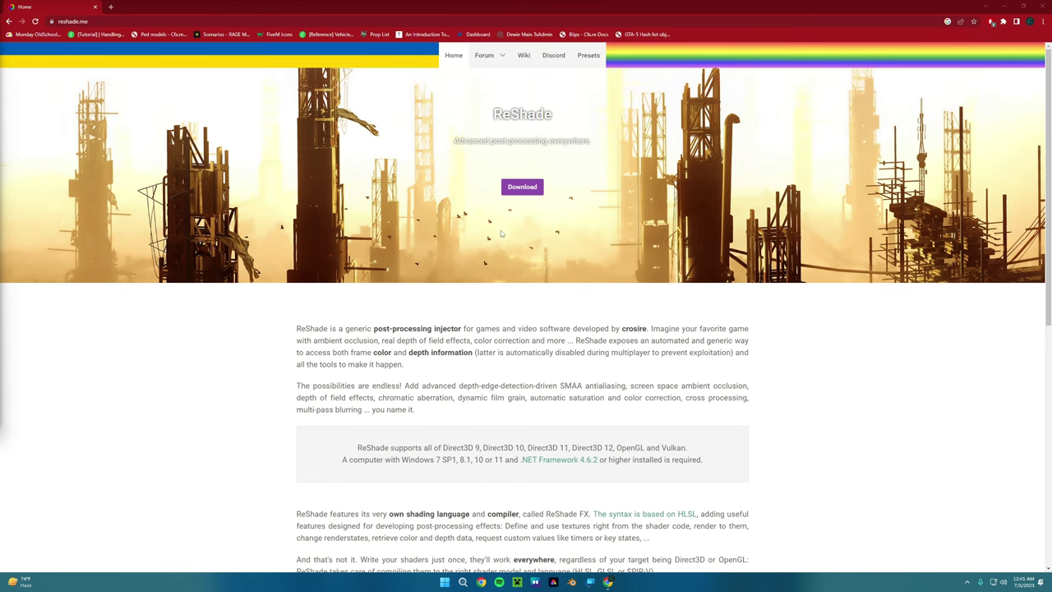
click(522, 186)
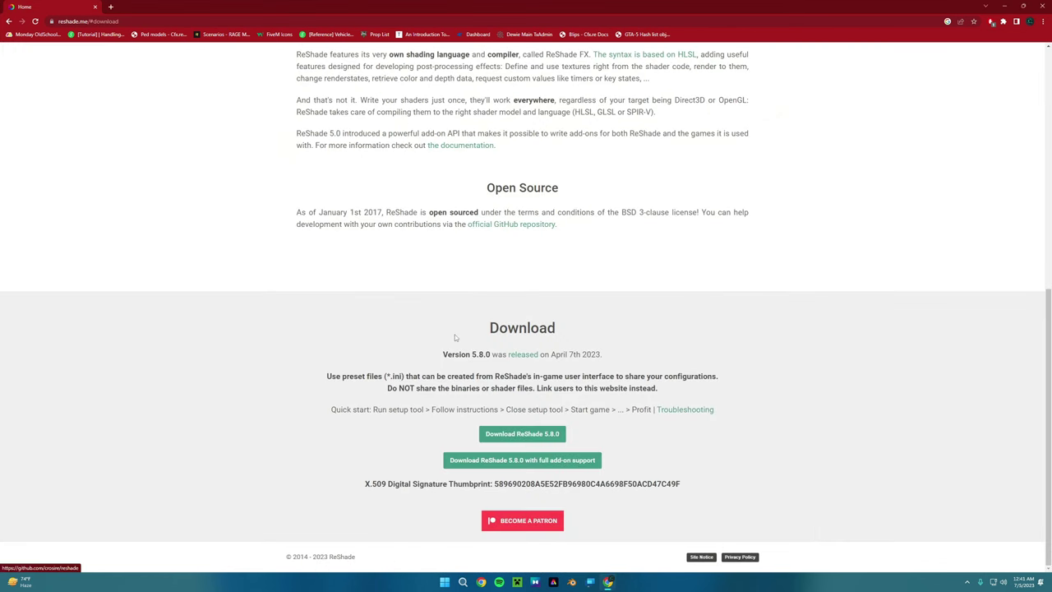
click(532, 440)
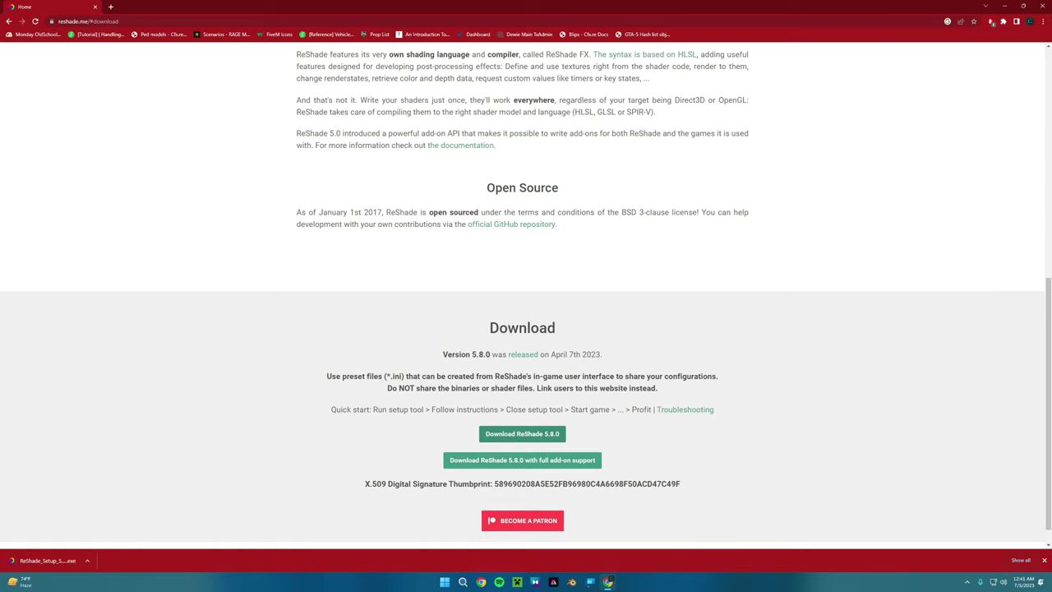
click(1042, 6)
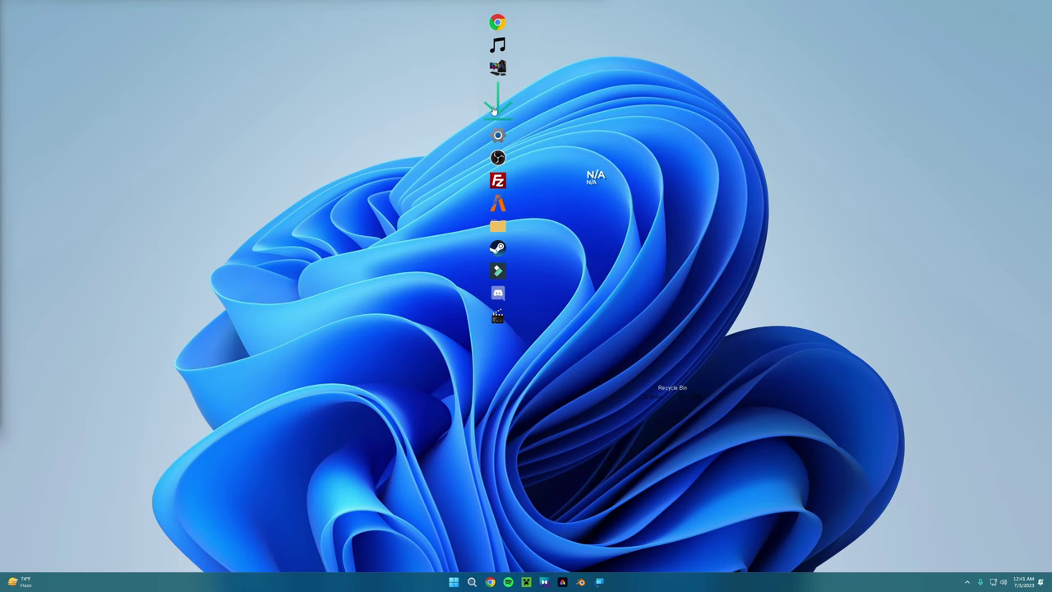
Open the Downloads folder holding the ReShade setup file and place its window in the upper part of the desktop.
double_click(483, 189)
drag(252, 215, 232, 173)
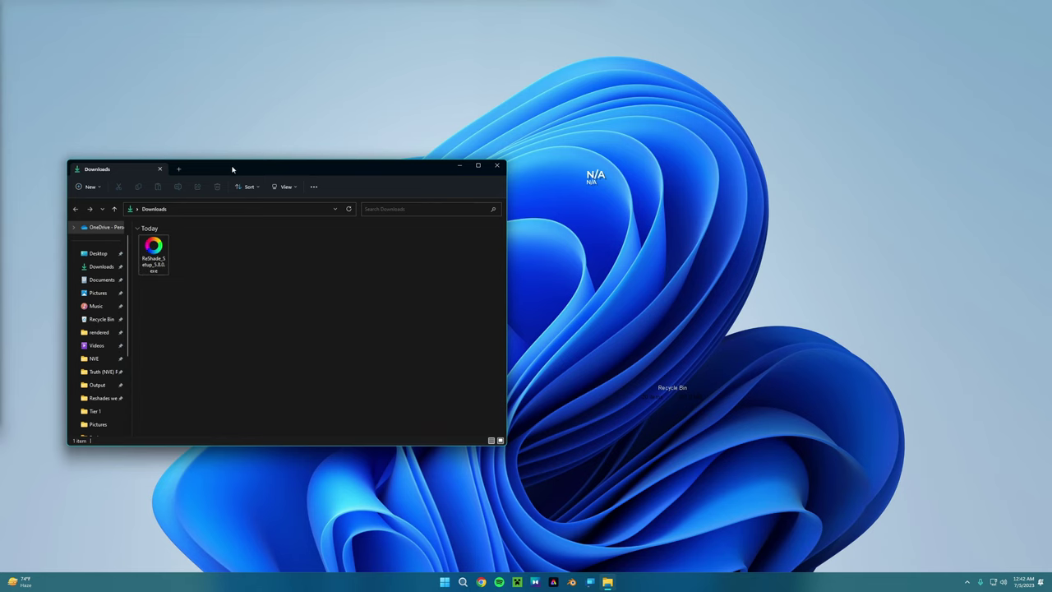
drag(232, 169, 222, 62)
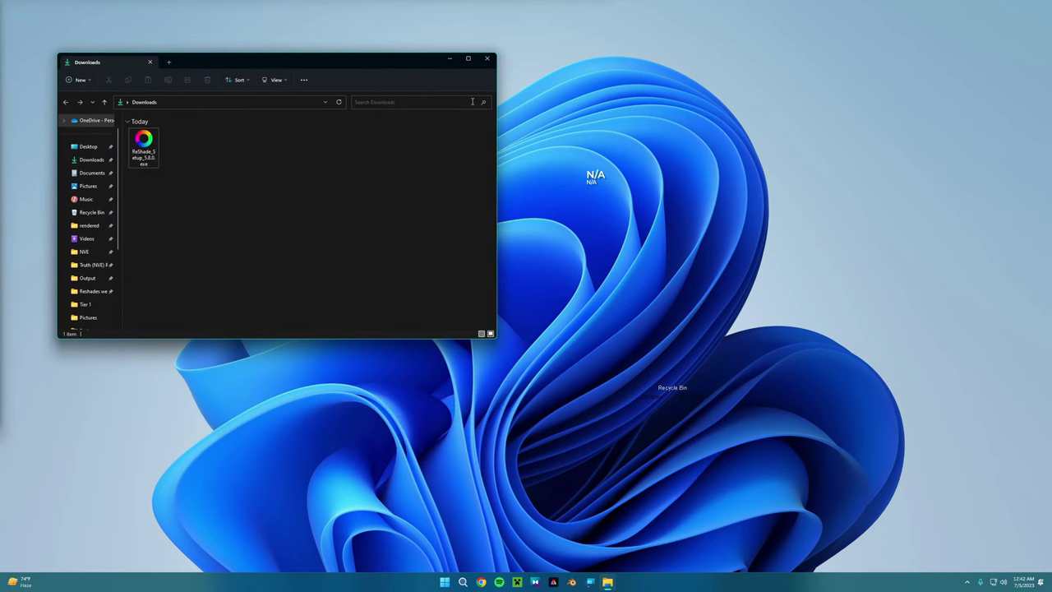
click(450, 59)
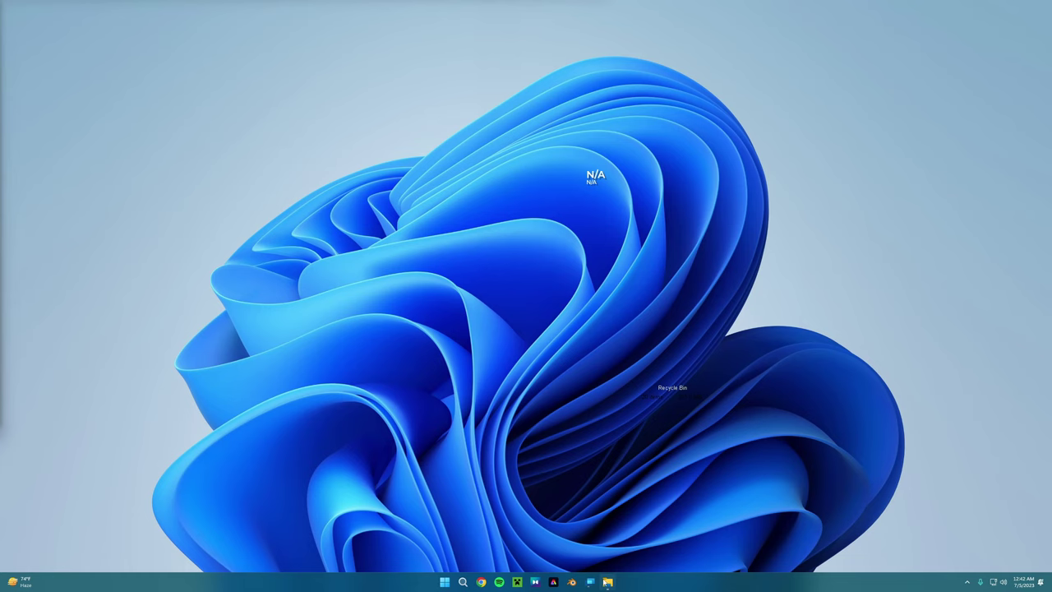
click(607, 582)
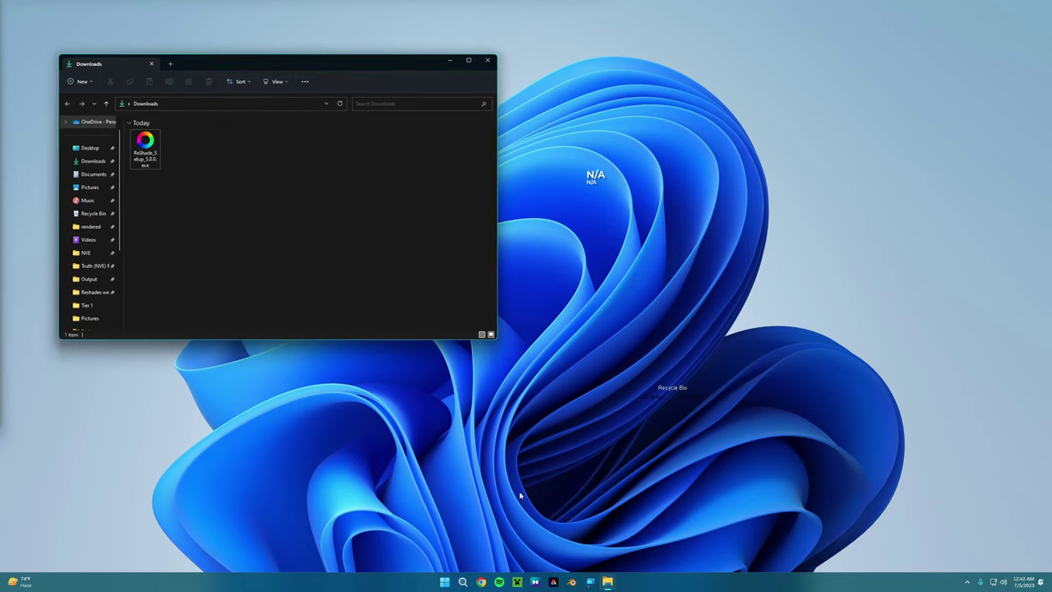
Open the %appdata% location in a new File Explorer tab.
click(172, 63)
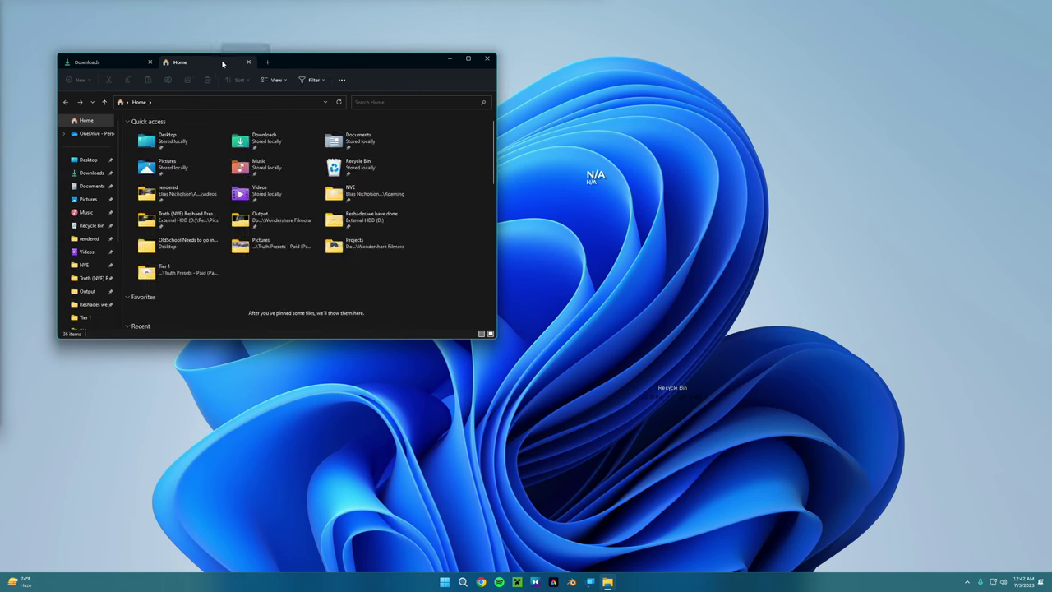
click(176, 105)
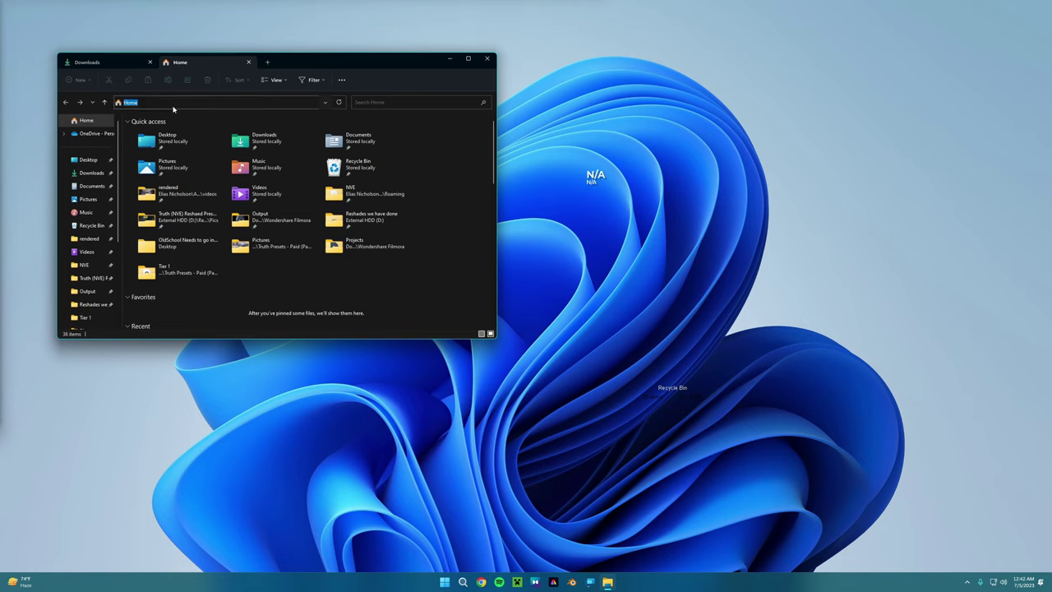
text(%appdata%)
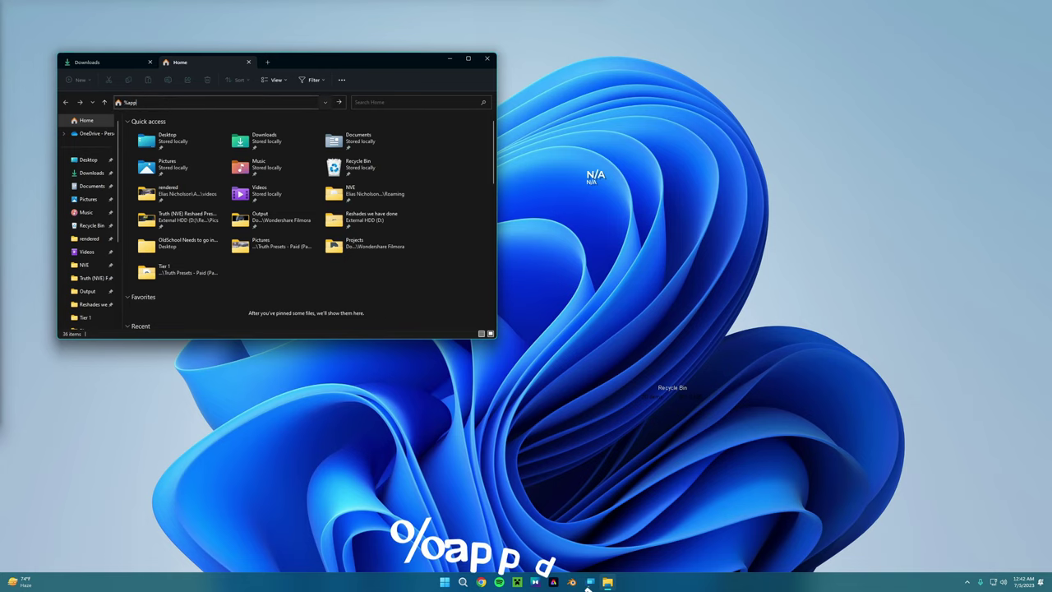
key(ctrl+a)
key(Return)
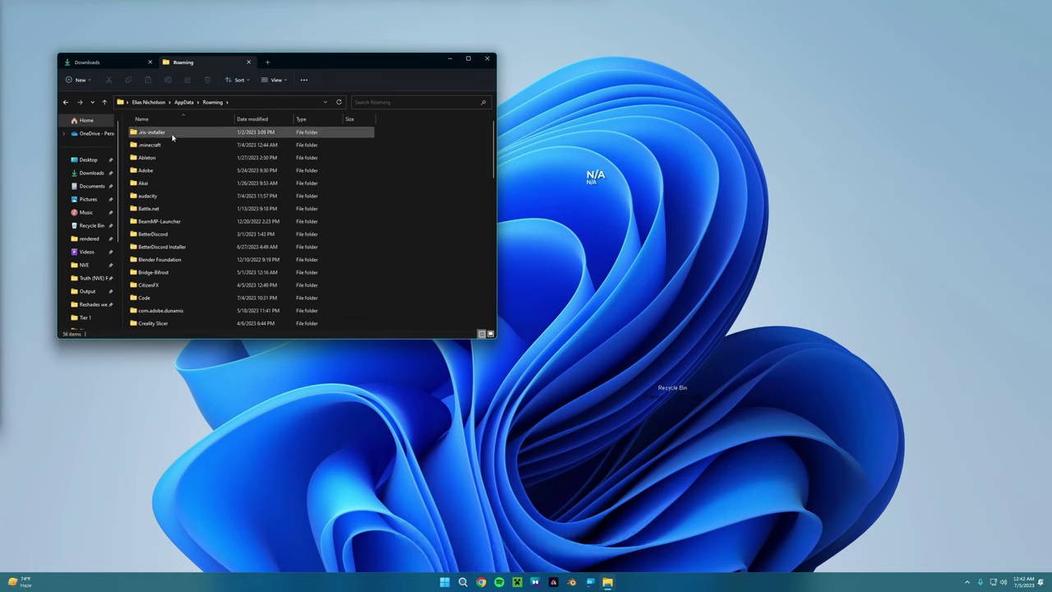
Go up to AppData, open the FiveM folder inside Local, and put the folder views away.
click(185, 102)
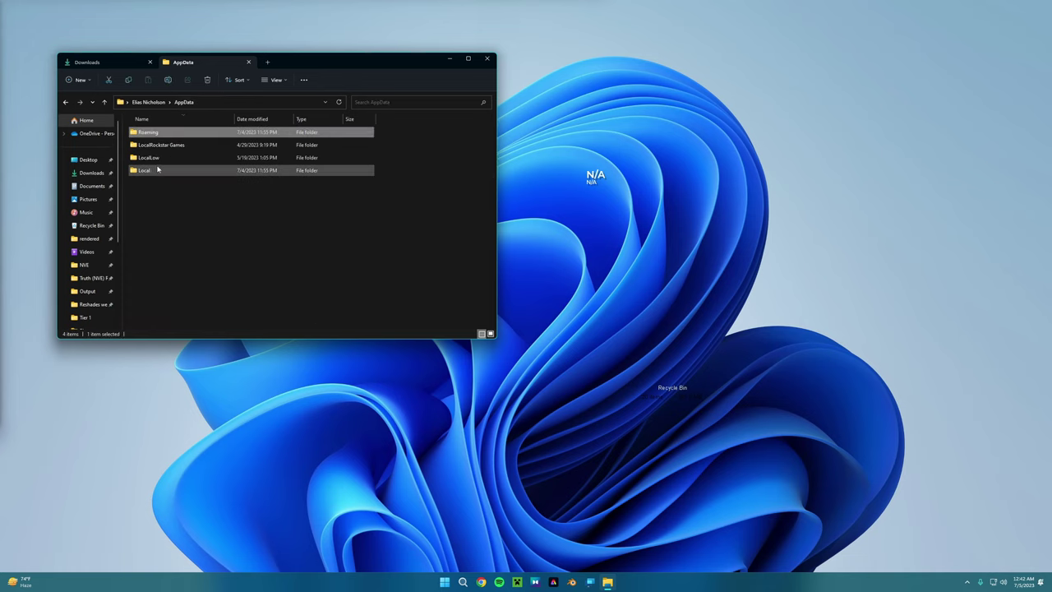
double_click(152, 172)
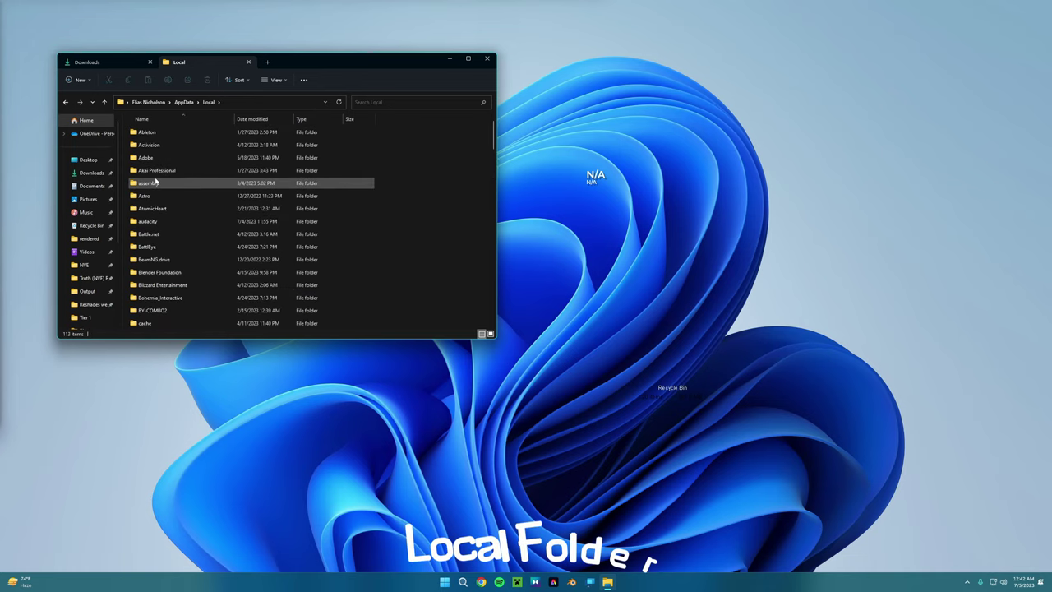
key(f)
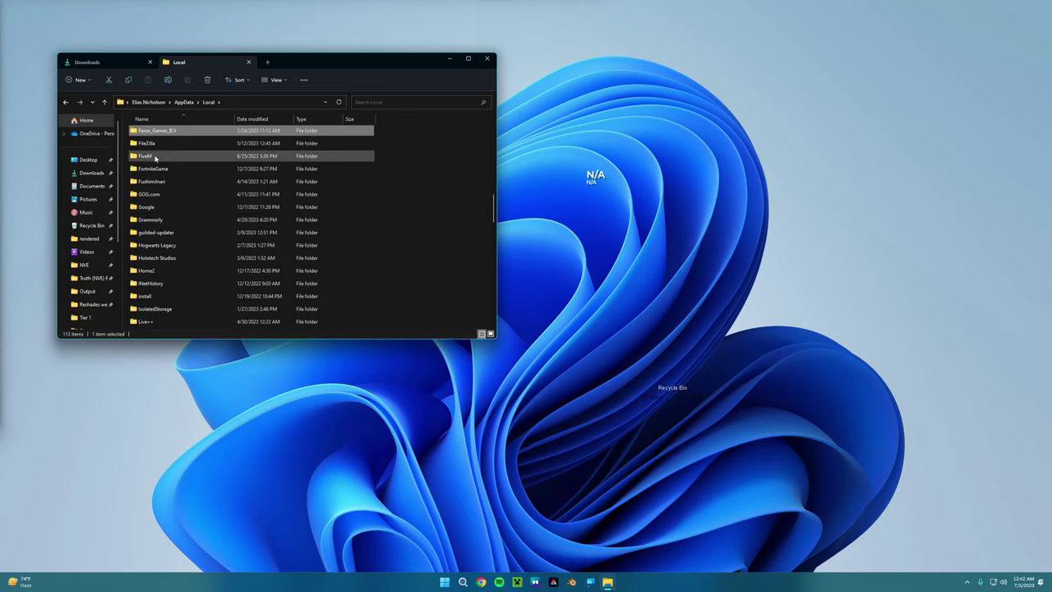
double_click(160, 155)
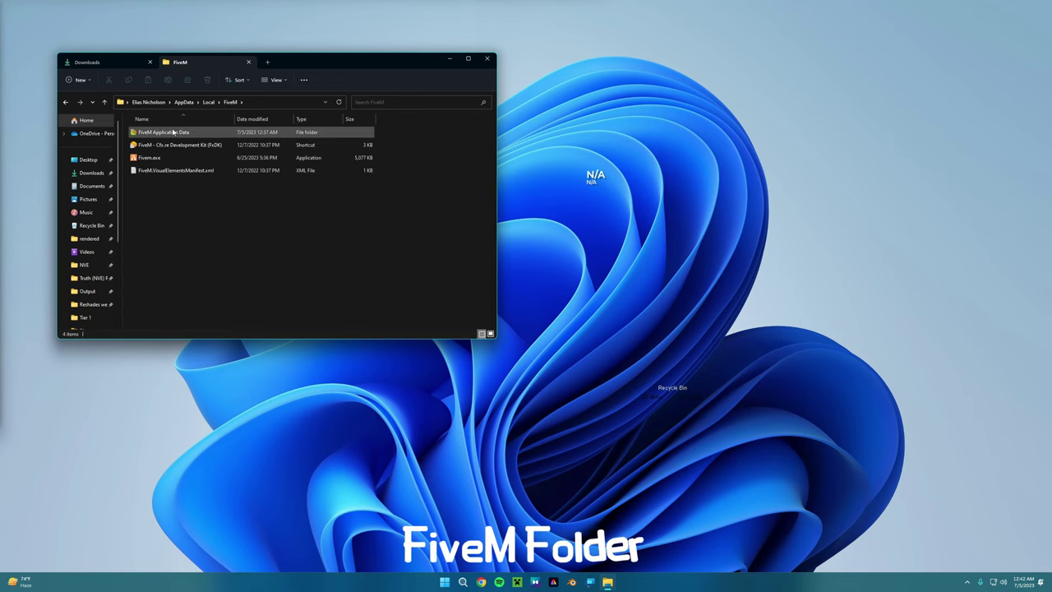
click(248, 62)
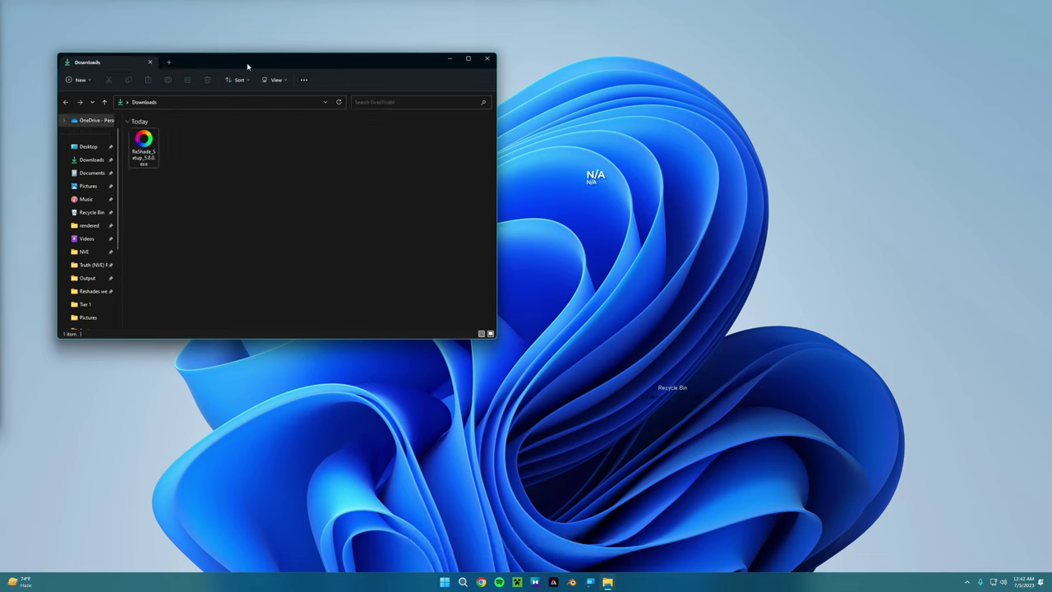
click(486, 58)
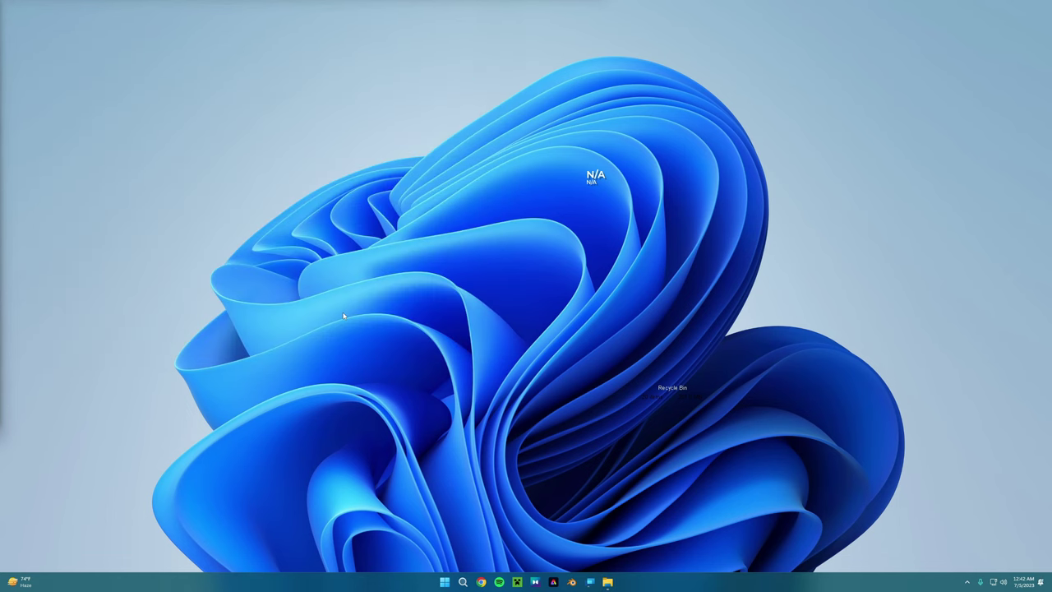
Open the AppData folder by running appdata from the Windows Run dialog.
key(super+r)
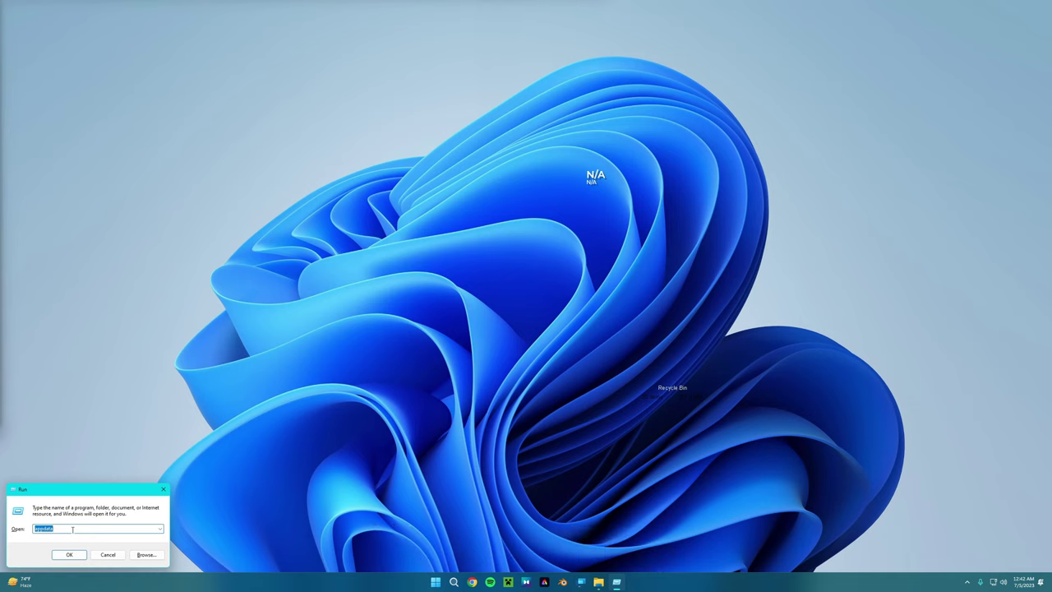
text(appdata)
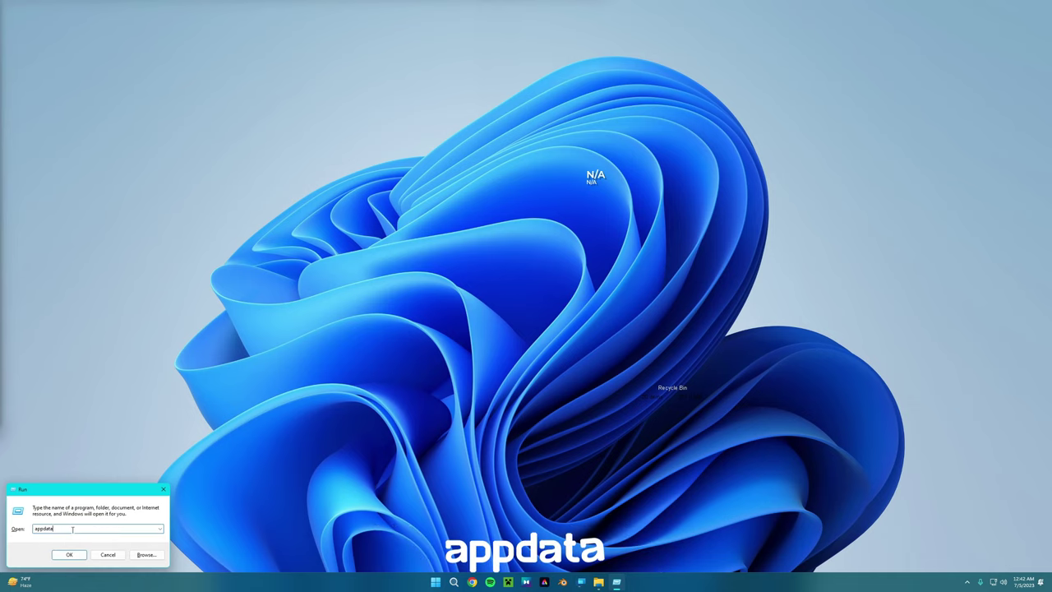
key(Return)
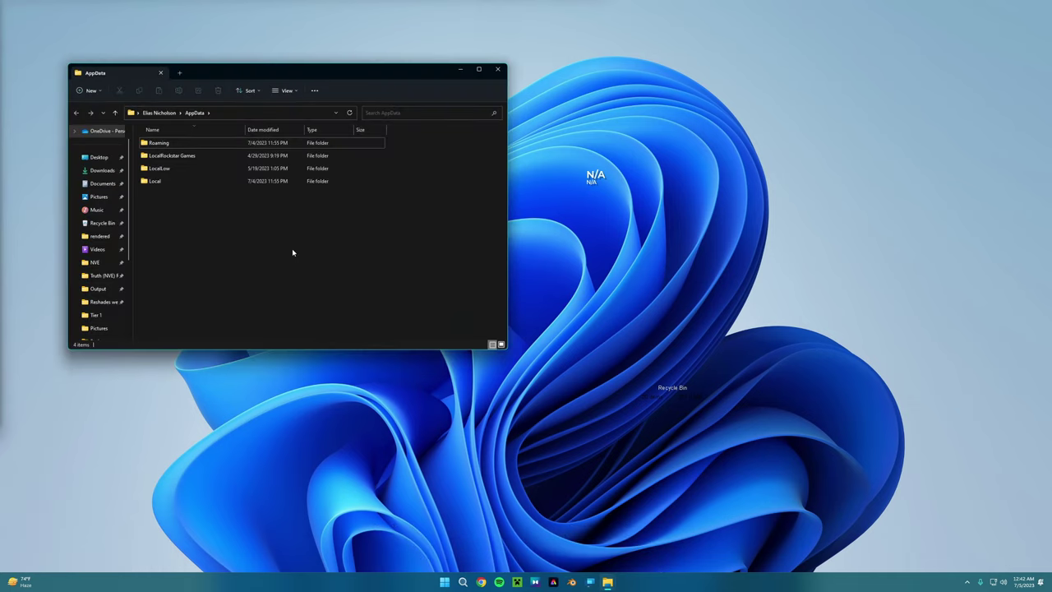
Open FiveM Application Data through the Local and FiveM folders and move its window aside.
drag(272, 72, 269, 91)
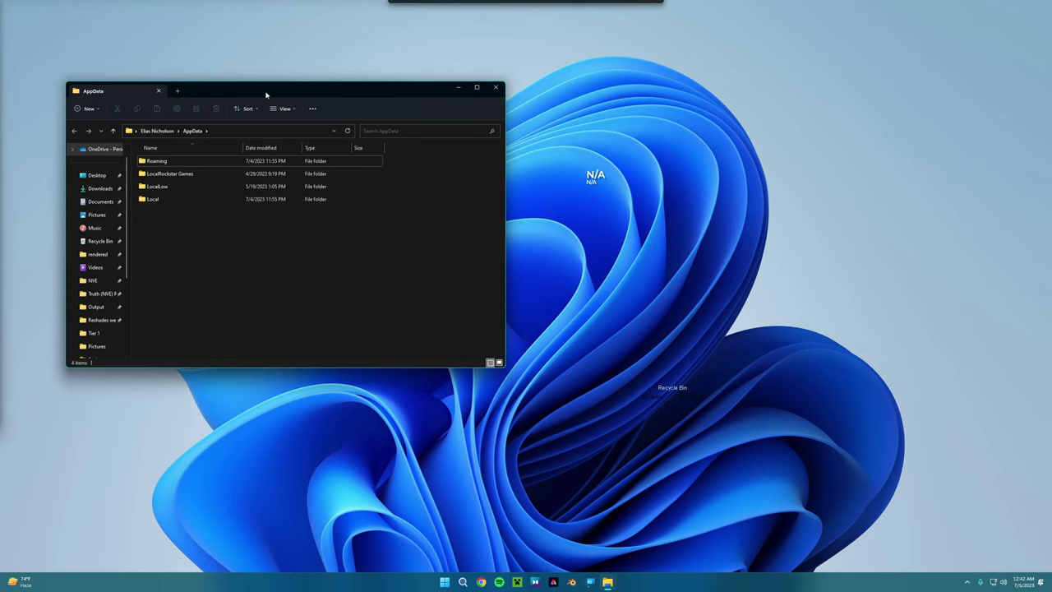
double_click(169, 205)
scroll(202, 263, down, 4)
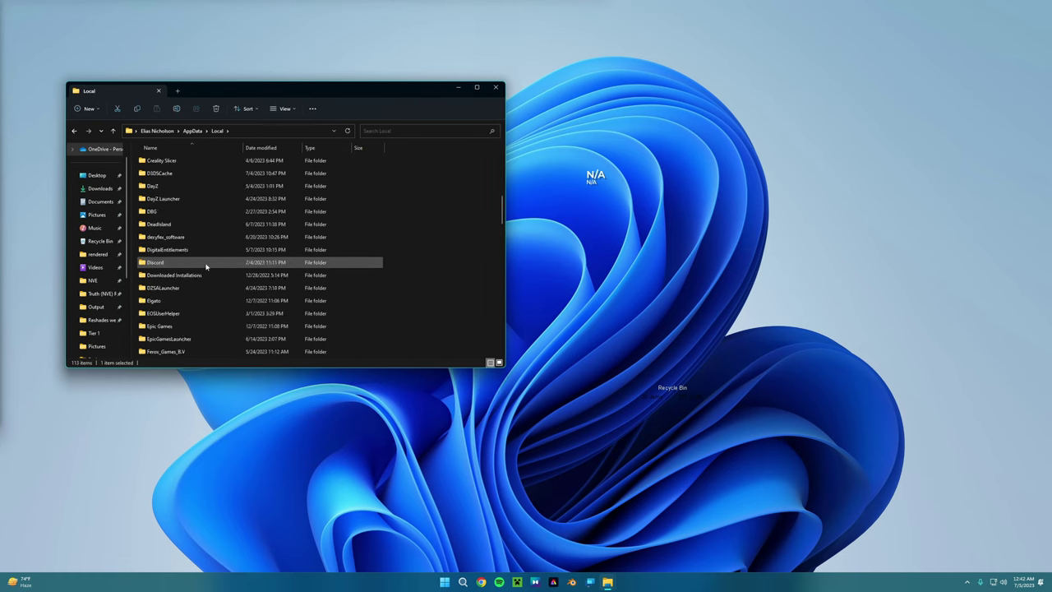
click(199, 262)
double_click(199, 262)
click(184, 162)
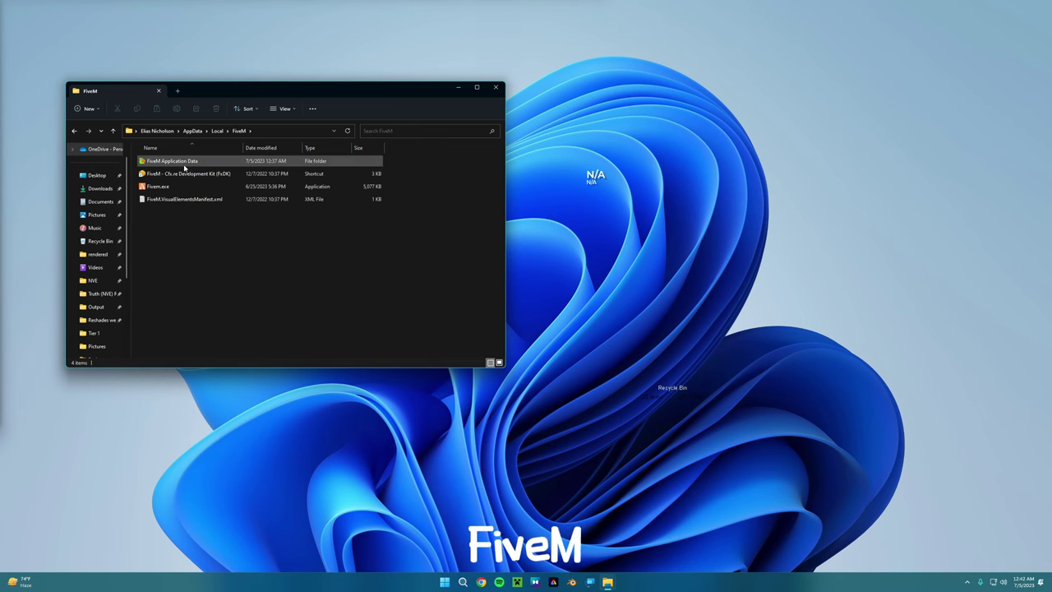
double_click(184, 164)
drag(272, 90, 679, 93)
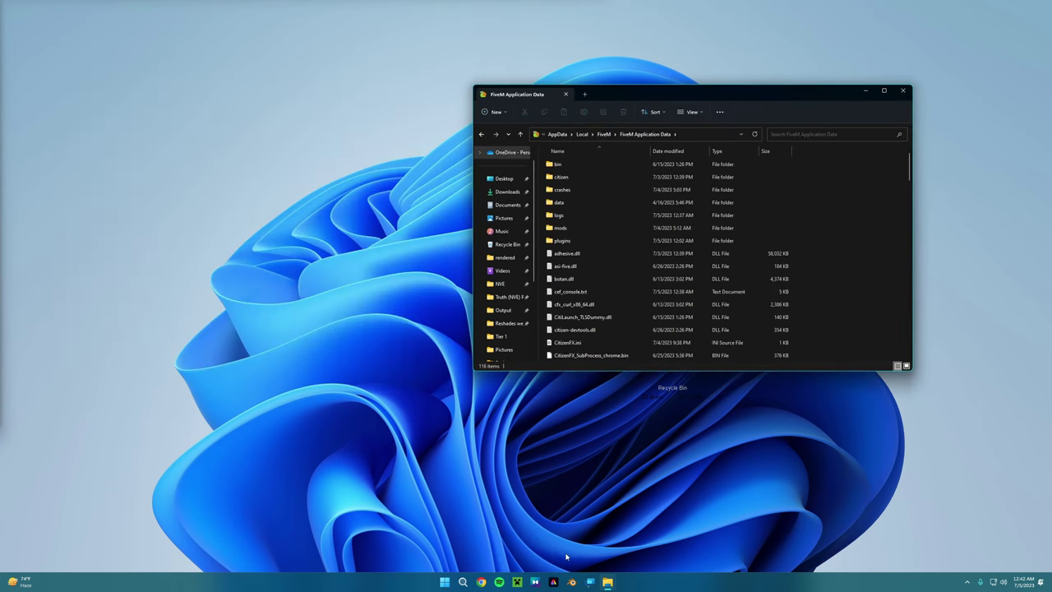
Switch from the FiveM Application Data window back to Downloads and launch the ReShade 5.8.0 setup file.
mouse_move(610, 575)
click(569, 539)
drag(296, 65, 264, 100)
click(903, 91)
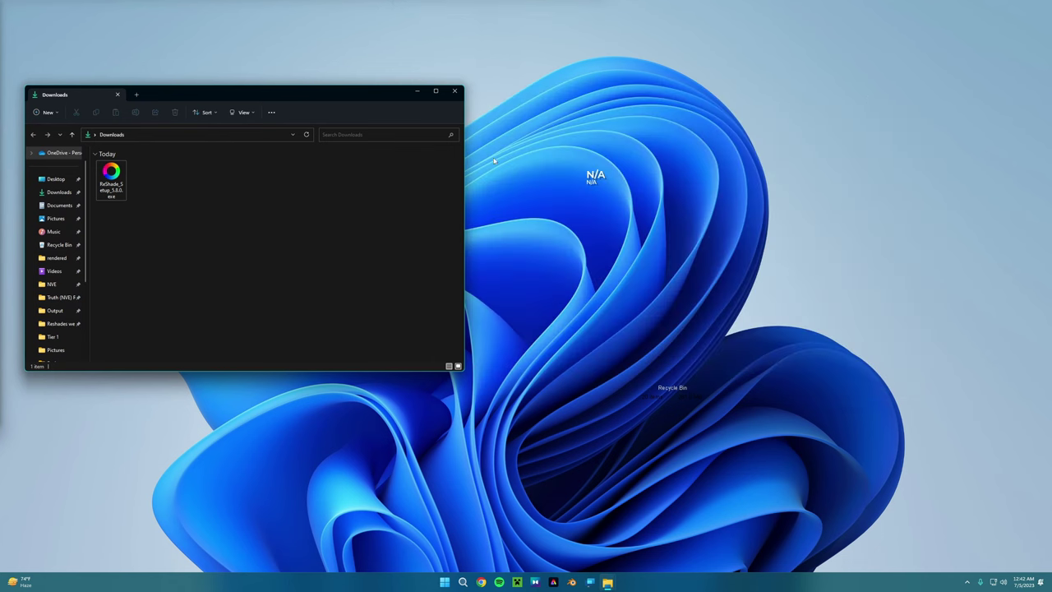
double_click(117, 186)
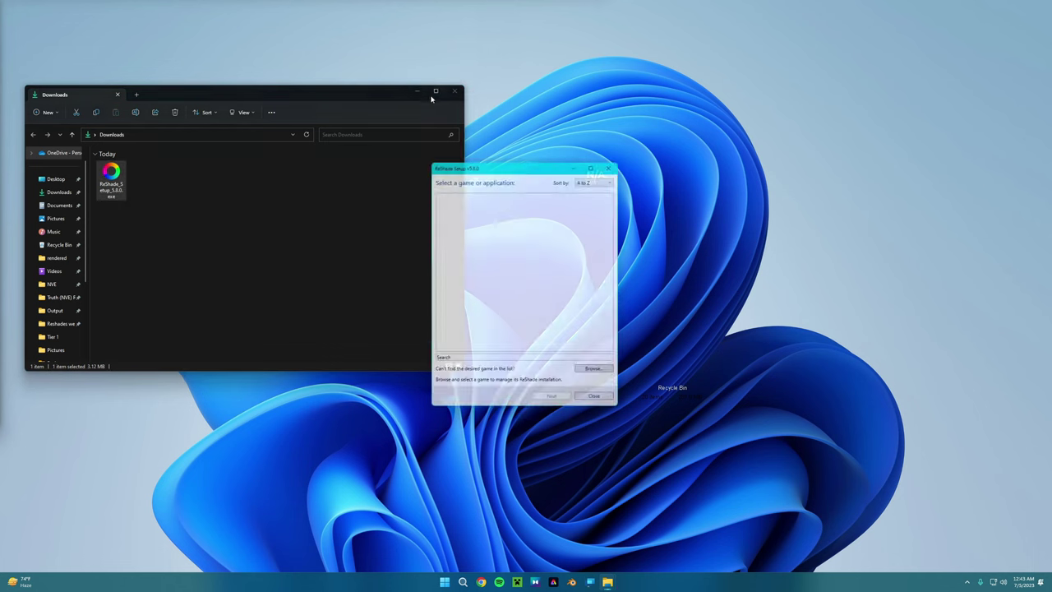
click(420, 93)
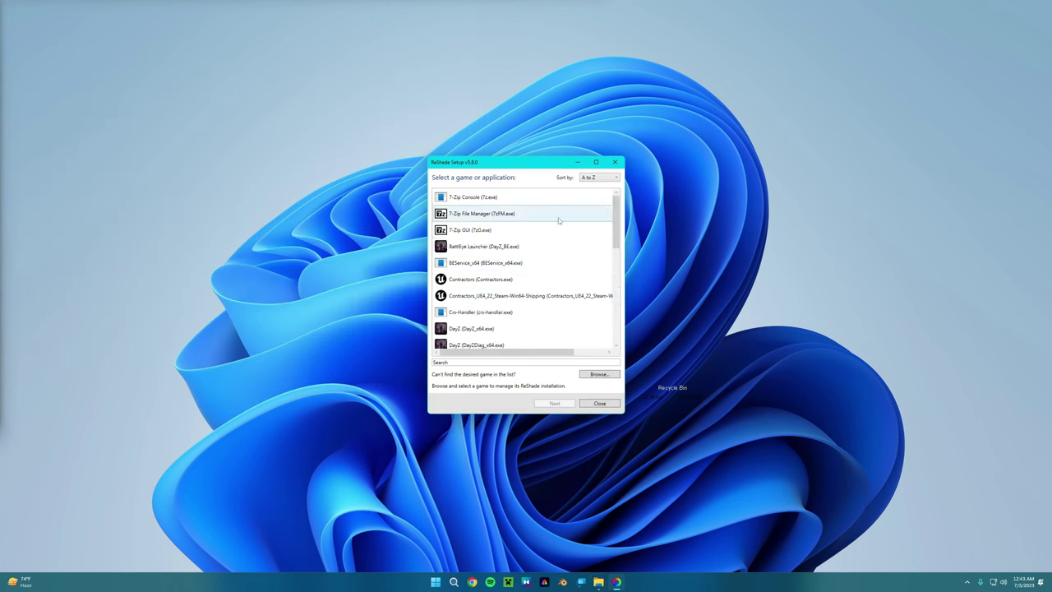
Choose GTA5.exe from the Grand Theft Auto V folder as the ReShade target and accept DirectX 10/11/12 as its rendering API.
scroll(540, 263, down, 3)
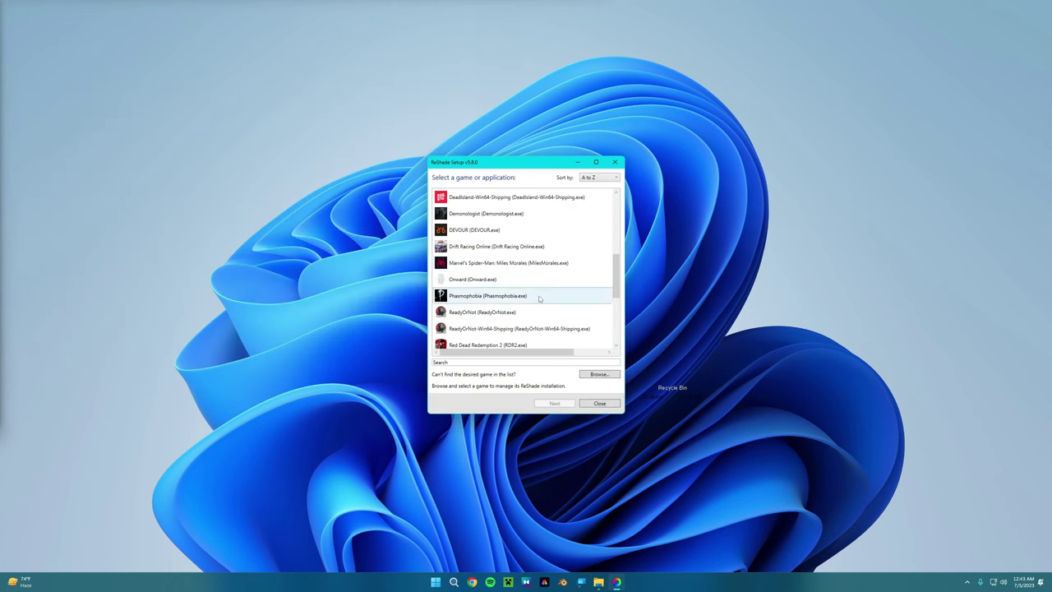
scroll(539, 300, up, 3)
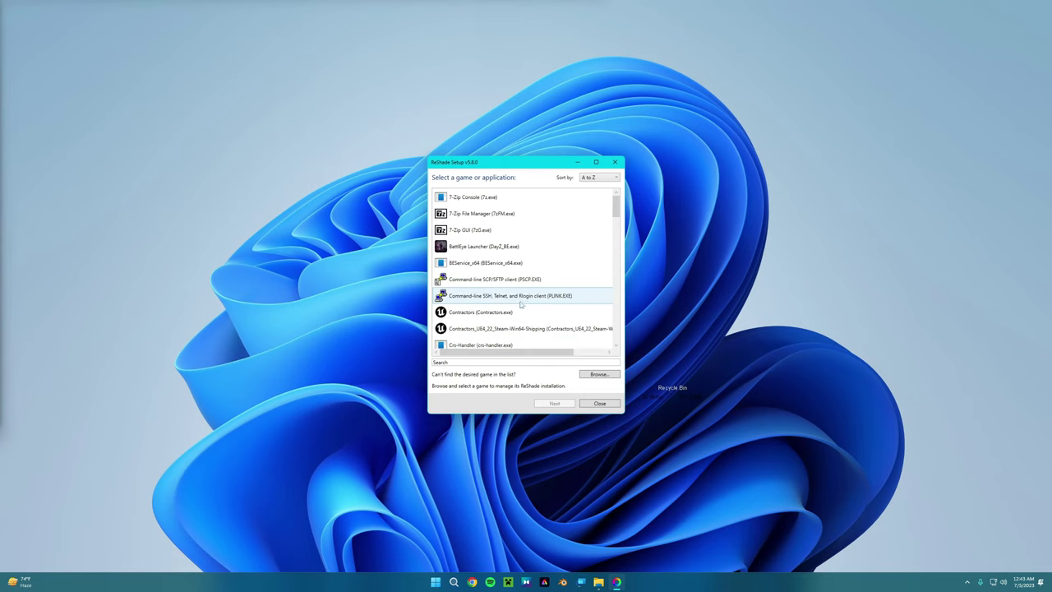
mouse_move(615, 207)
mouse_down()
mouse_move(627, 337)
mouse_move(616, 199)
mouse_up()
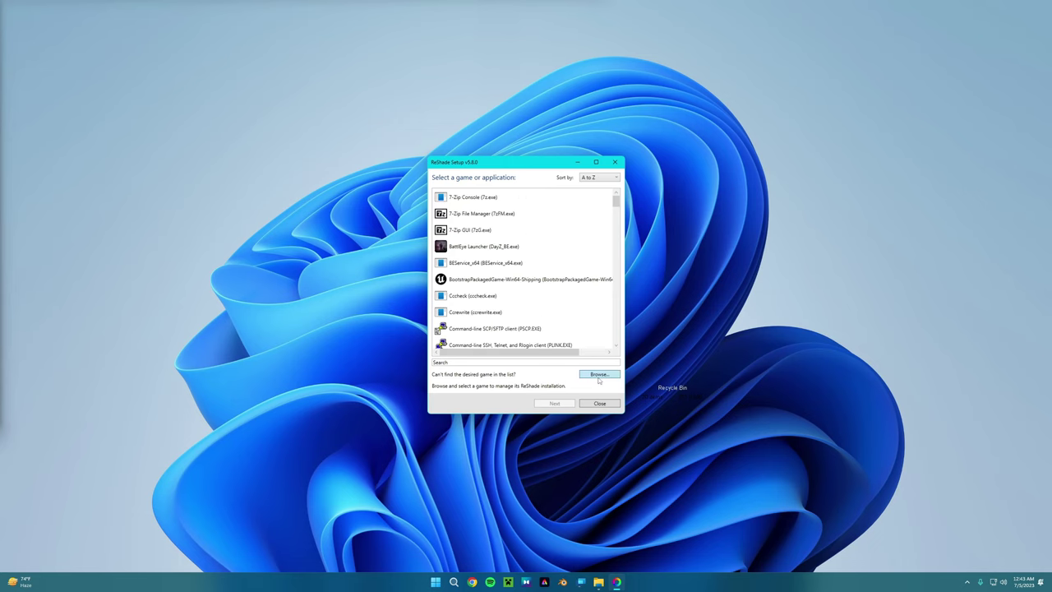
click(423, 359)
drag(669, 164, 542, 150)
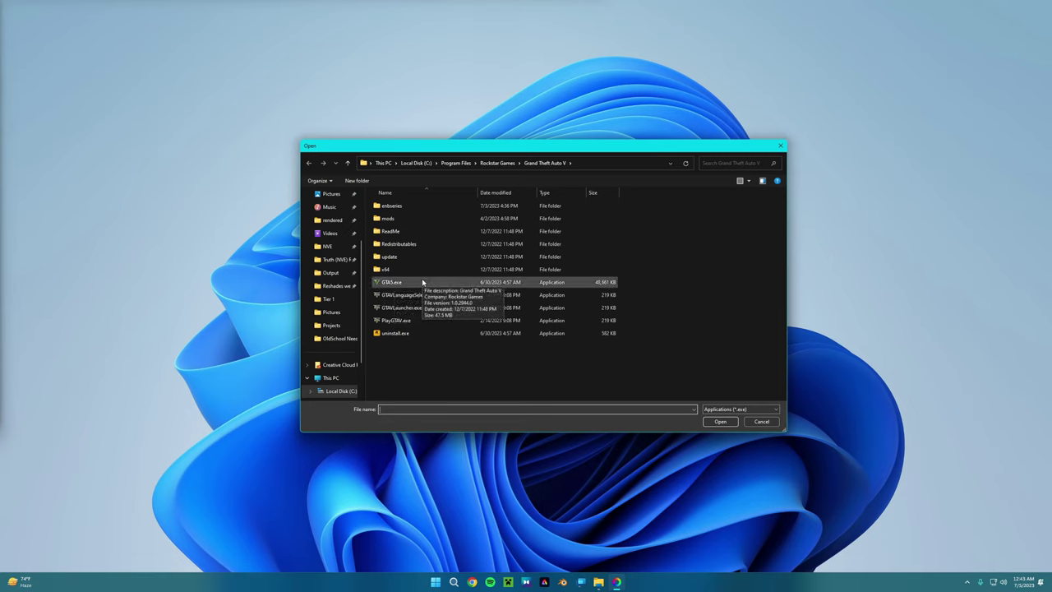
double_click(392, 282)
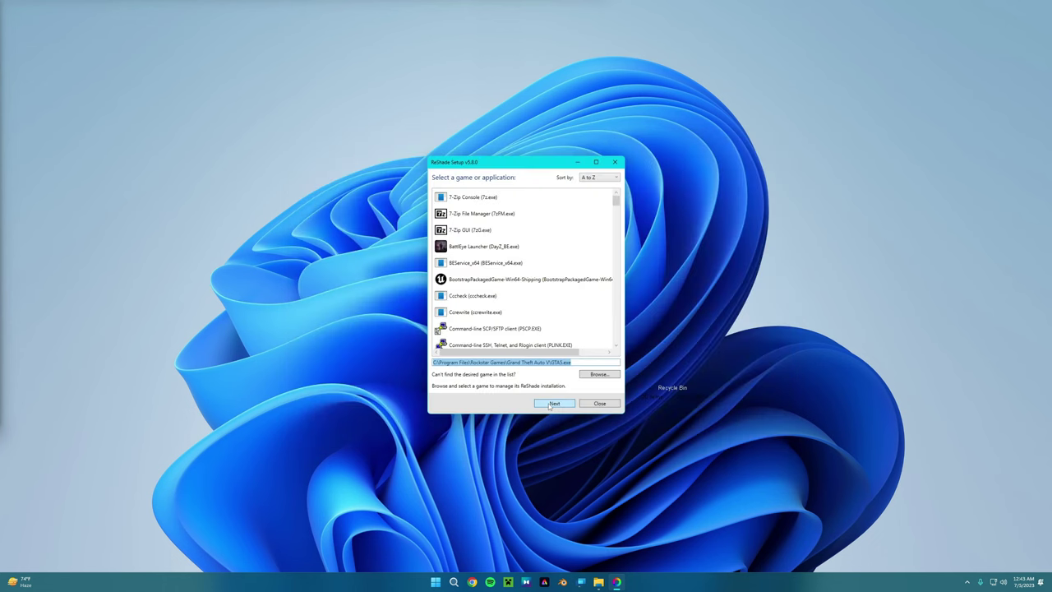
click(551, 403)
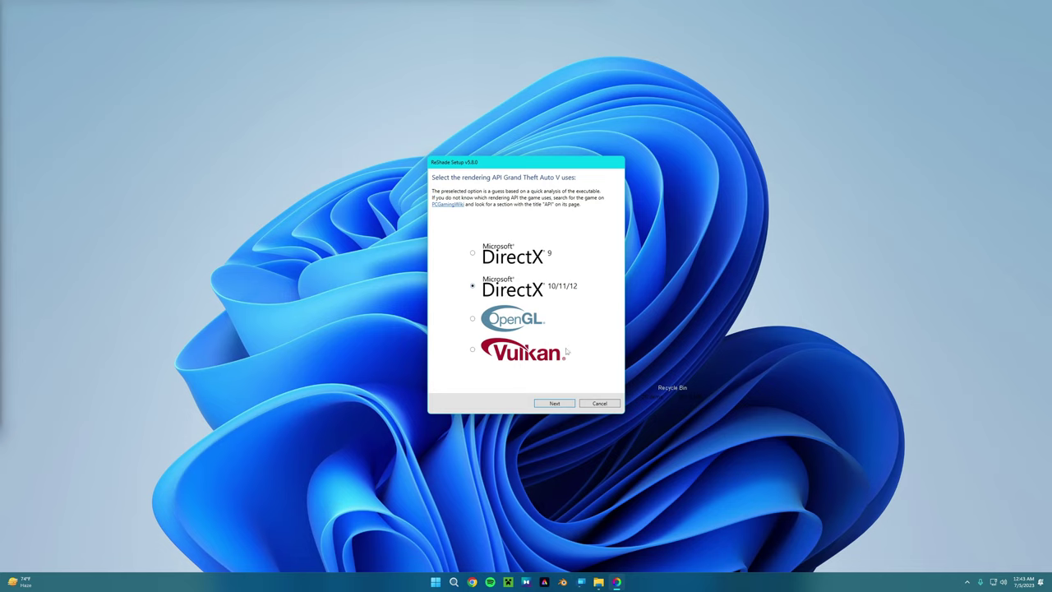
click(554, 403)
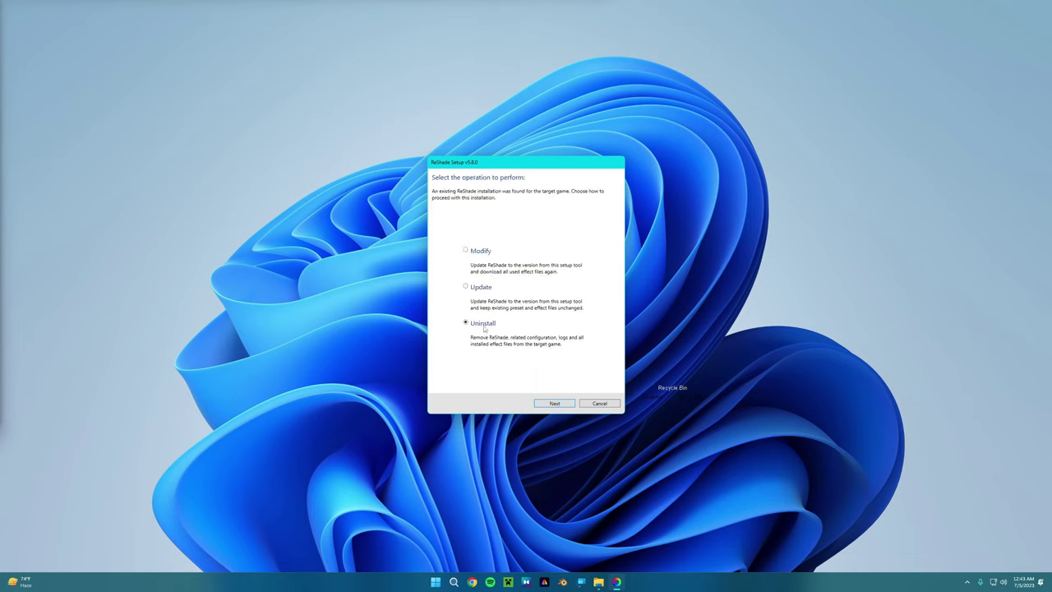
Uninstall the existing ReShade installation from Grand Theft Auto V, finish the setup and relaunch the ReShade 5.8.0 installer from Downloads.
click(562, 407)
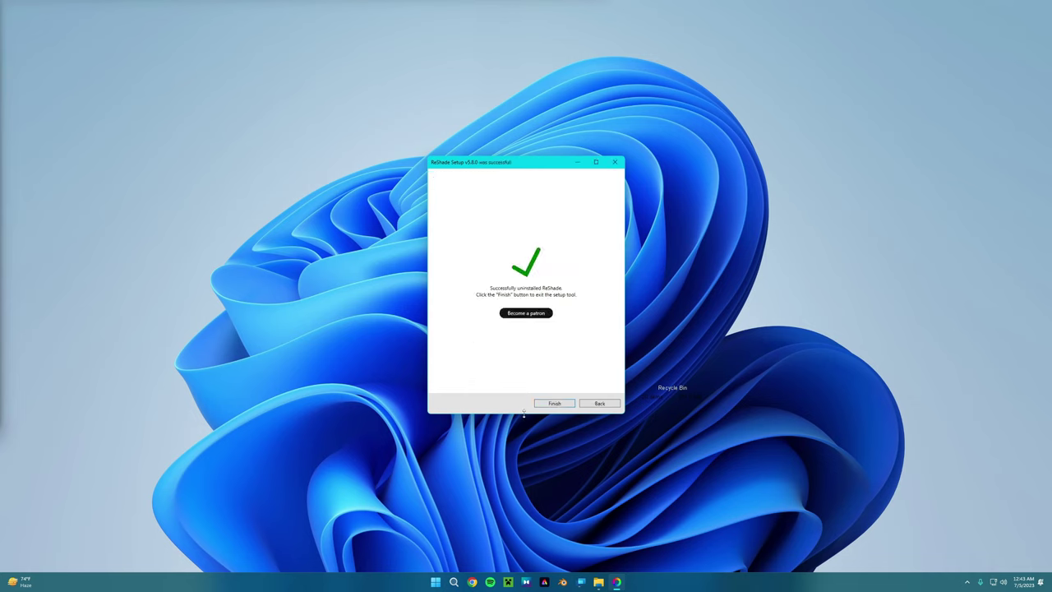
click(566, 405)
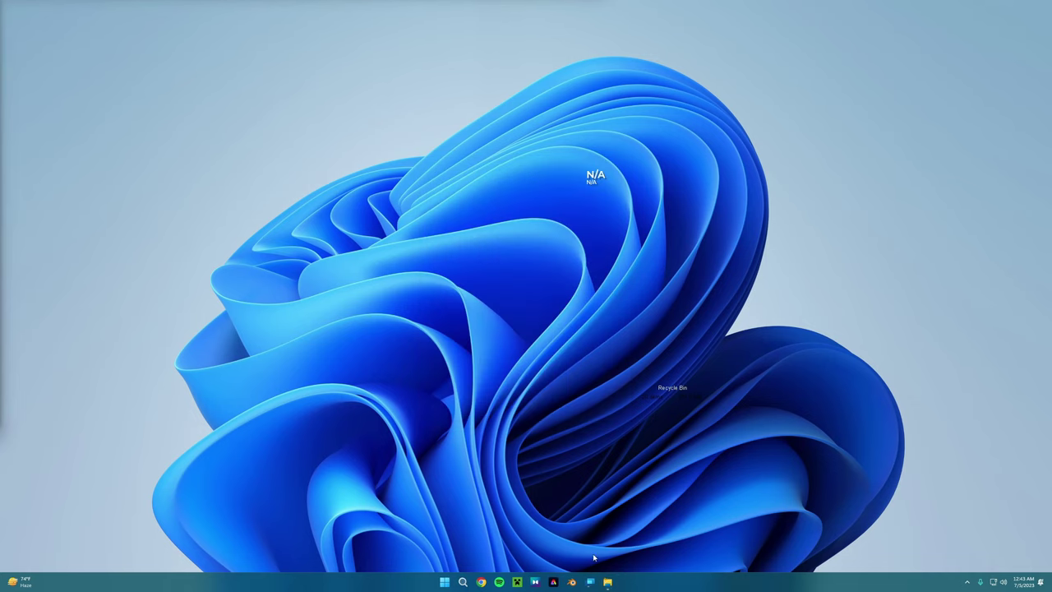
mouse_move(612, 582)
click(569, 530)
click(417, 90)
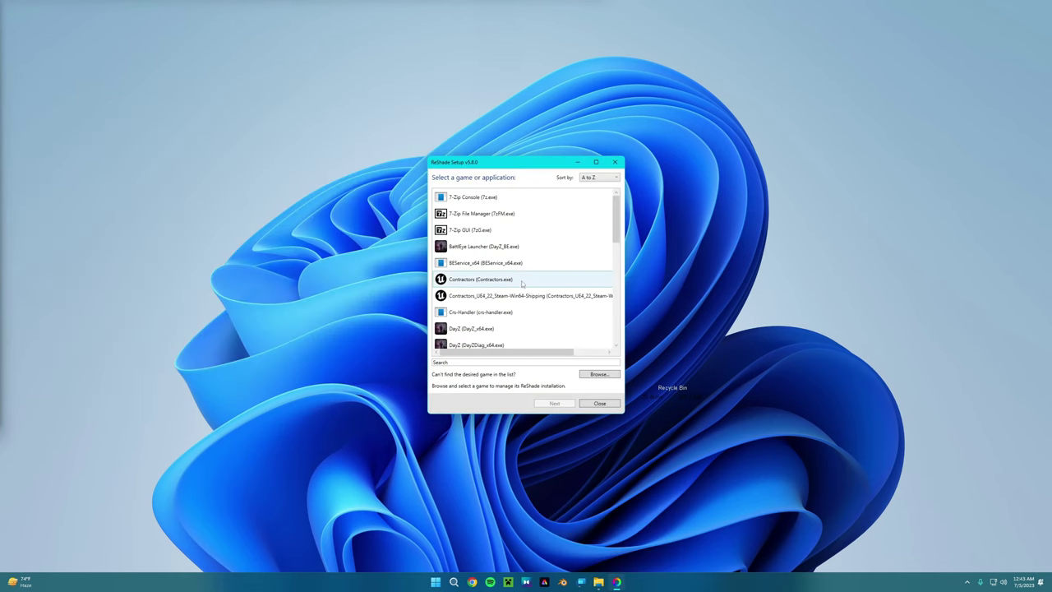
Choose GTA5.exe from the Grand Theft Auto V folder as the fresh install target and keep DirectX 10/11/12 as the rendering API.
click(597, 375)
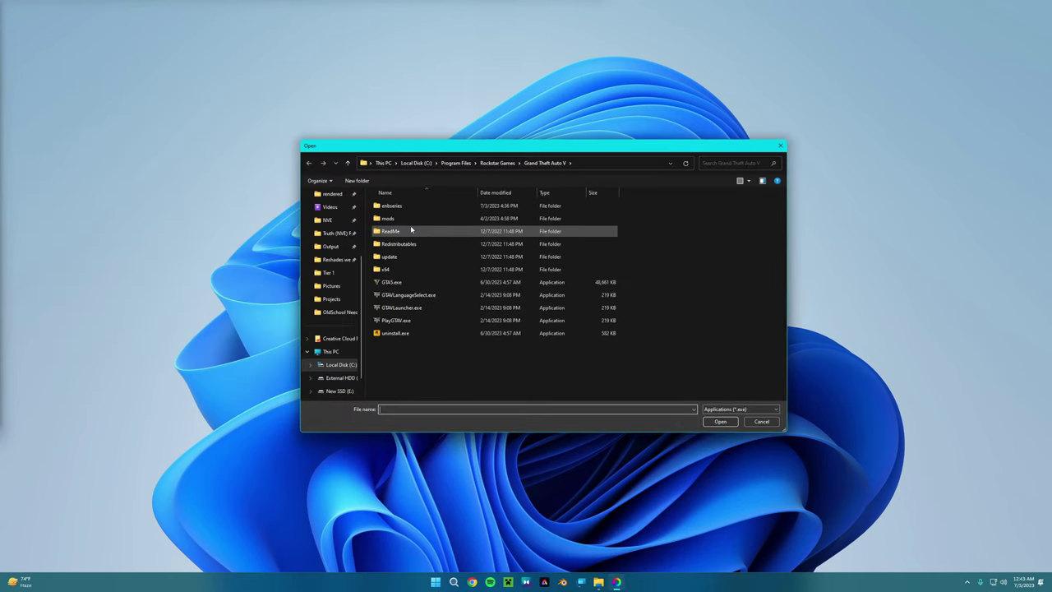
double_click(401, 284)
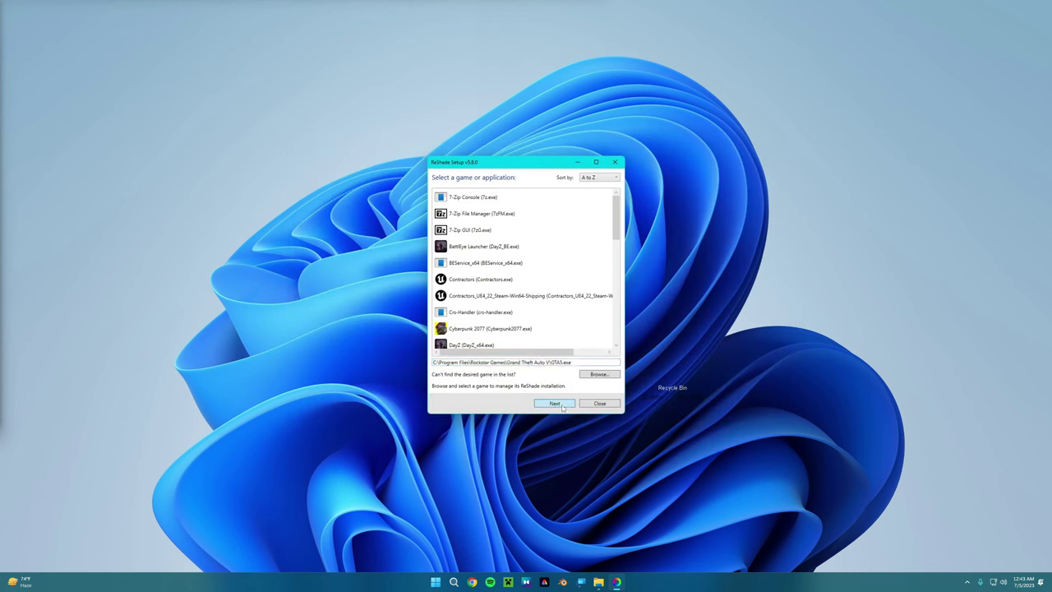
click(563, 405)
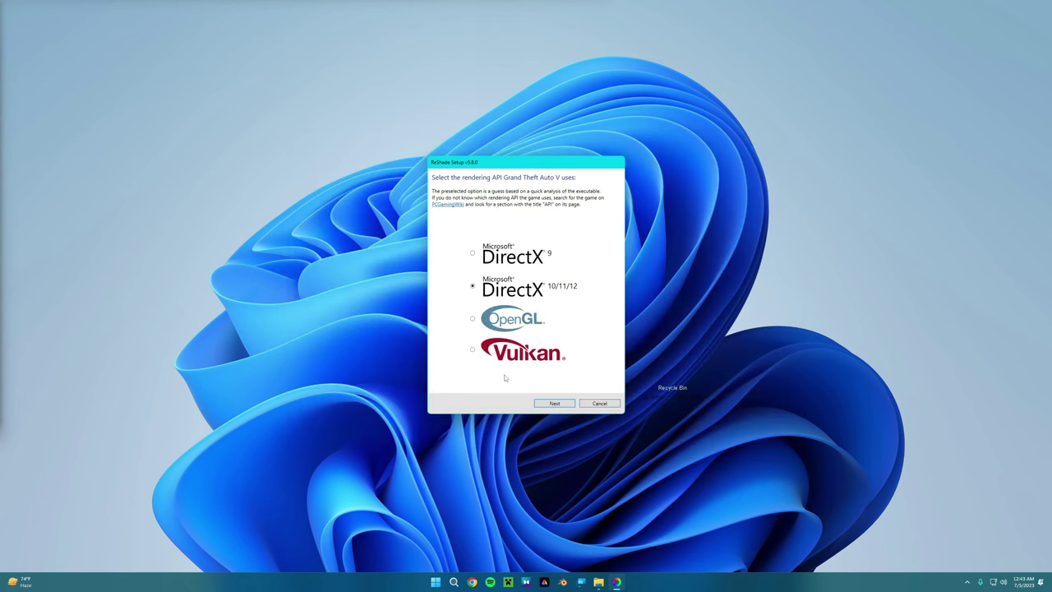
click(556, 403)
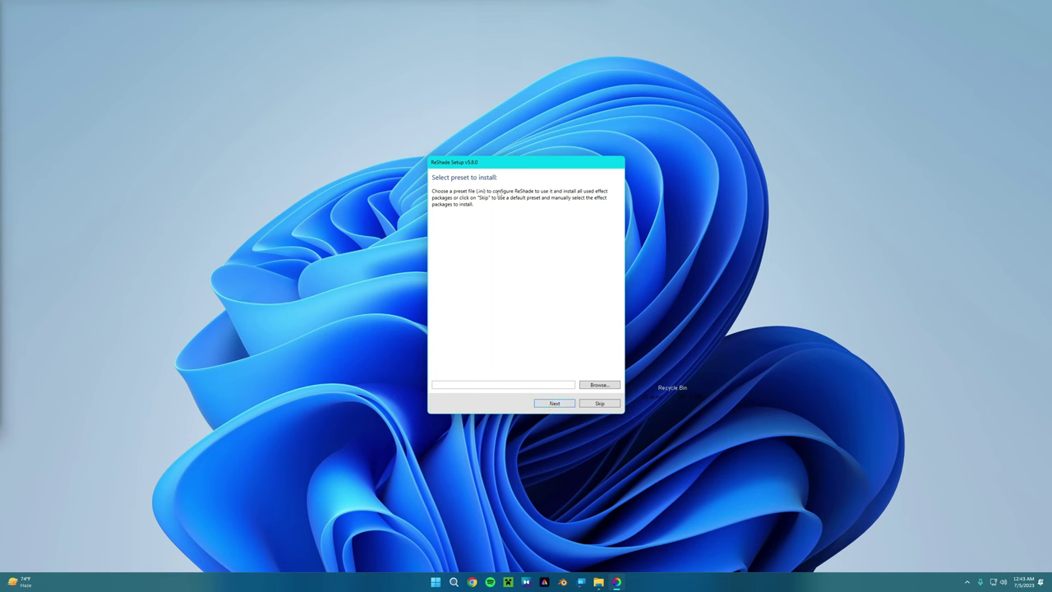
Continue without a preset file, install all the checked effect packages and finish the ReShade setup.
click(554, 404)
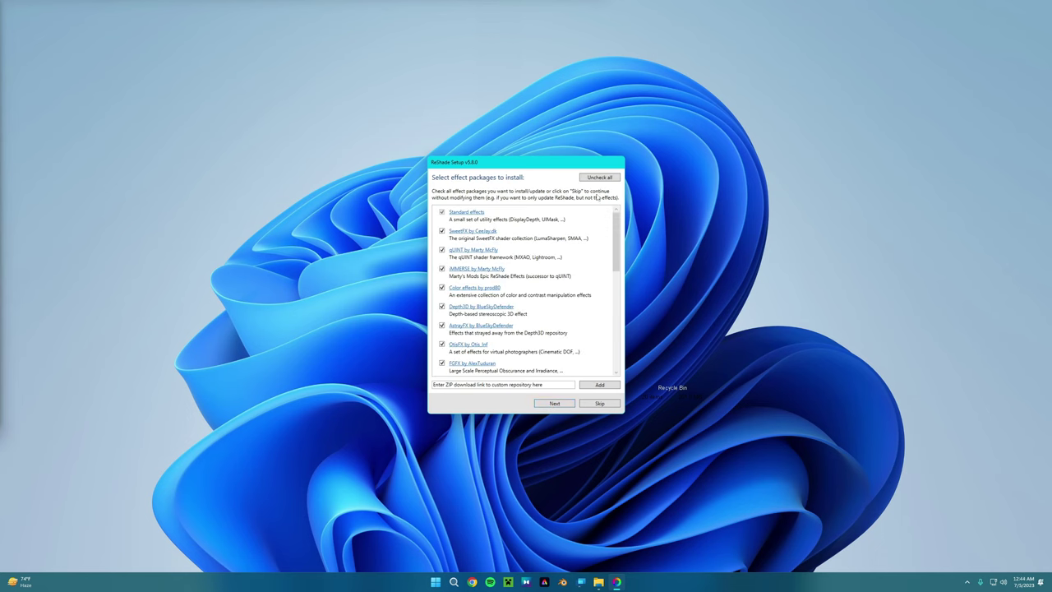
click(558, 403)
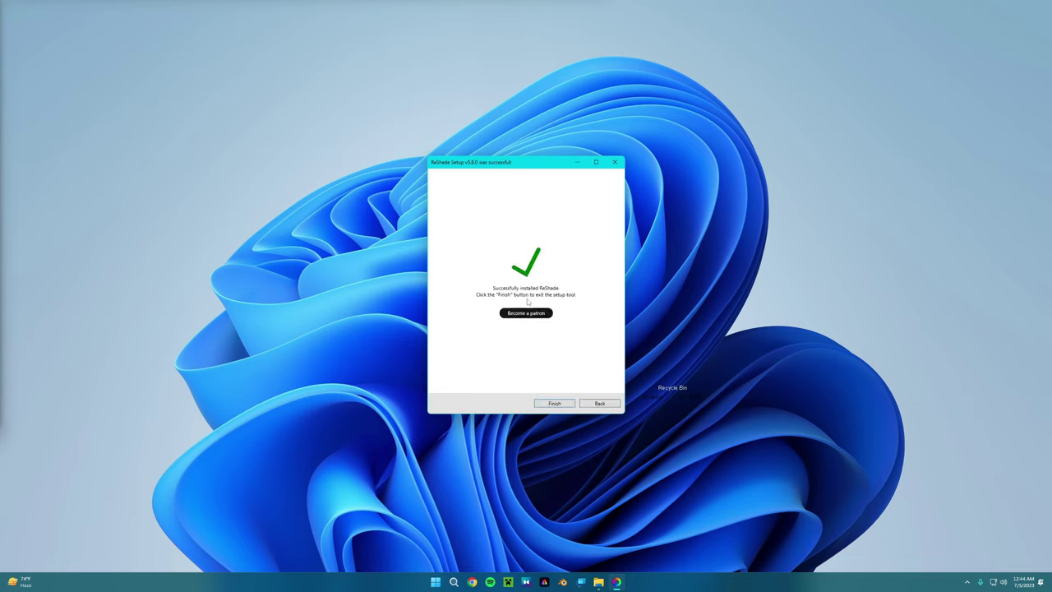
click(555, 403)
Bring up the Downloads and FiveM Application Data folder windows side by side.
mouse_move(608, 584)
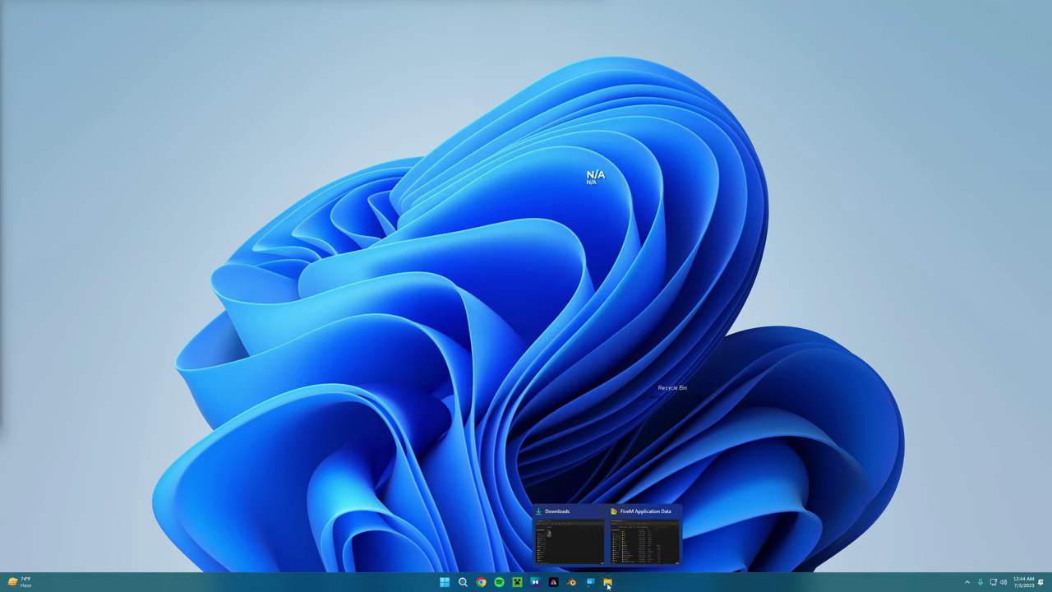
click(579, 550)
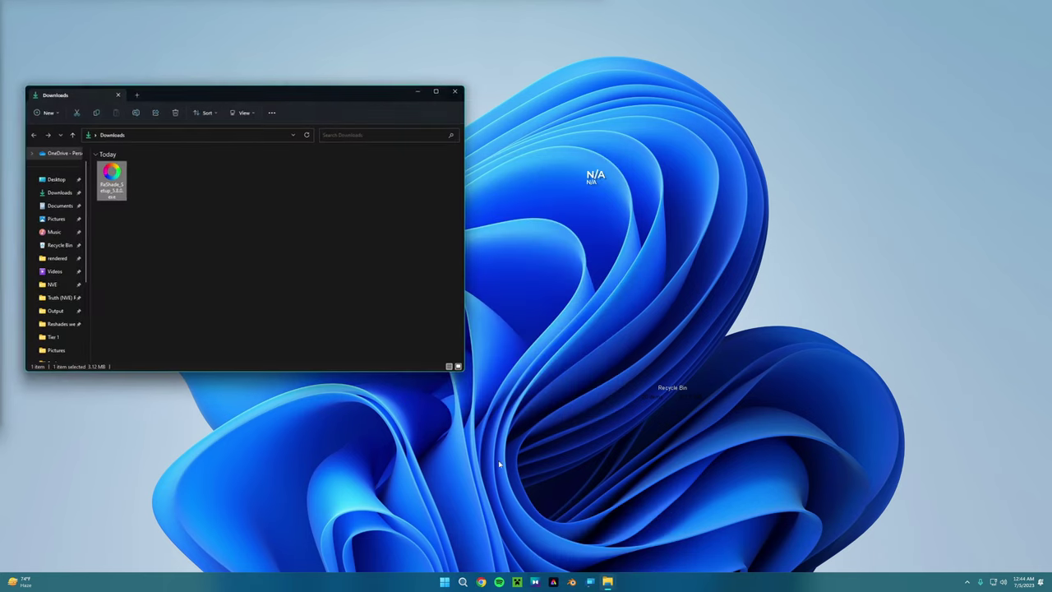
click(148, 188)
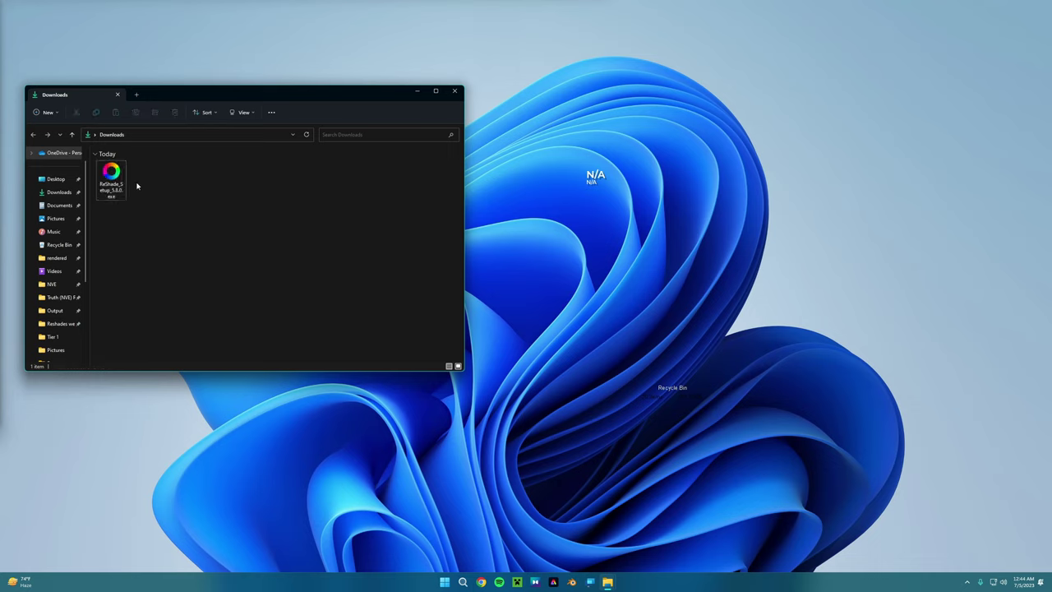
scroll(58, 254, down, 3)
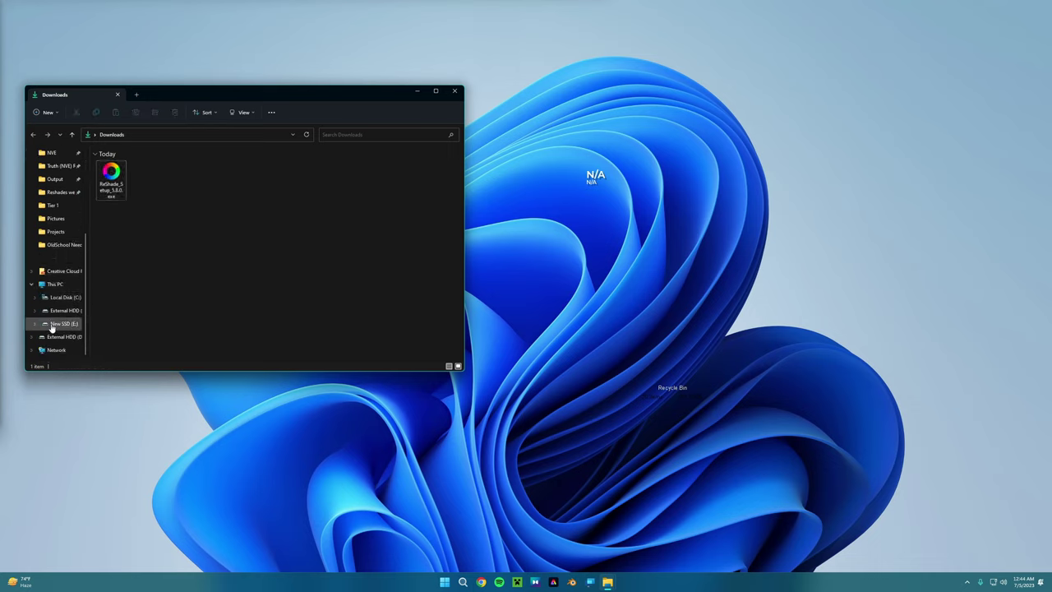
mouse_move(606, 580)
click(646, 538)
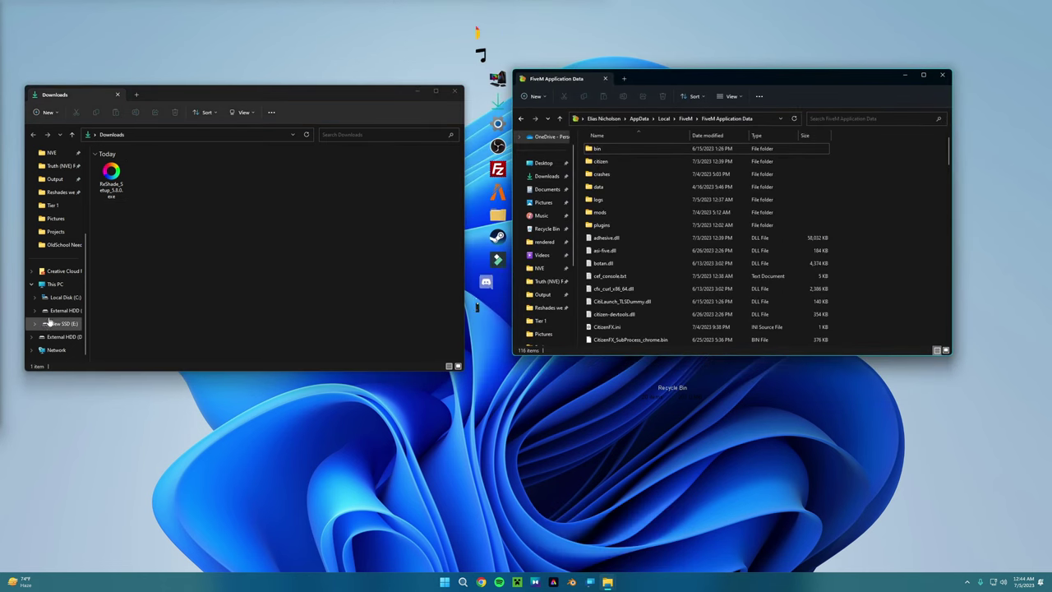
Navigate the Downloads window to Local Disk (C:), Program Files, Rockstar Games, Grand Theft Auto V.
click(62, 296)
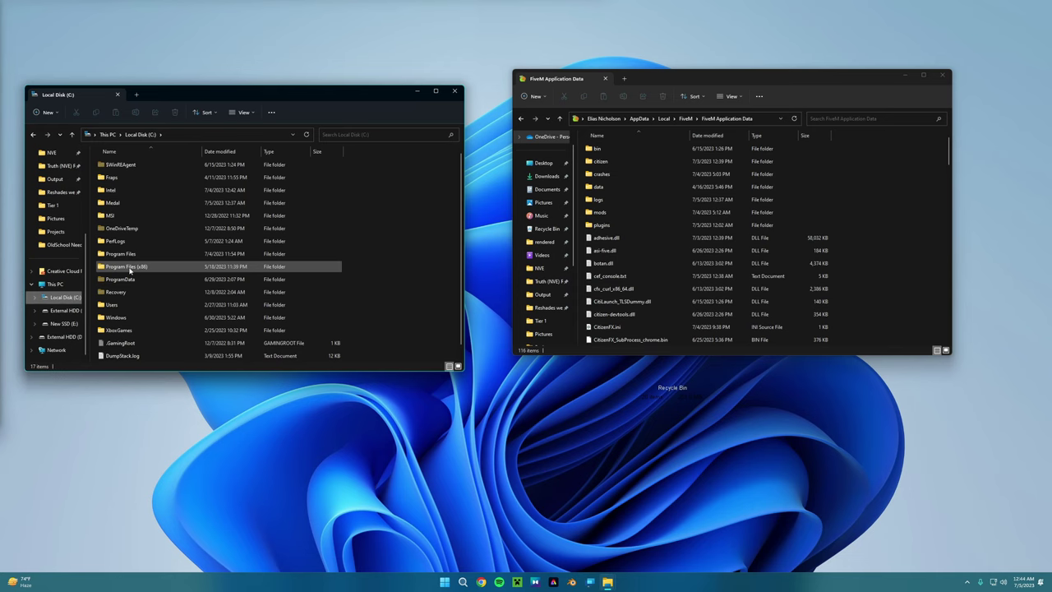
double_click(123, 254)
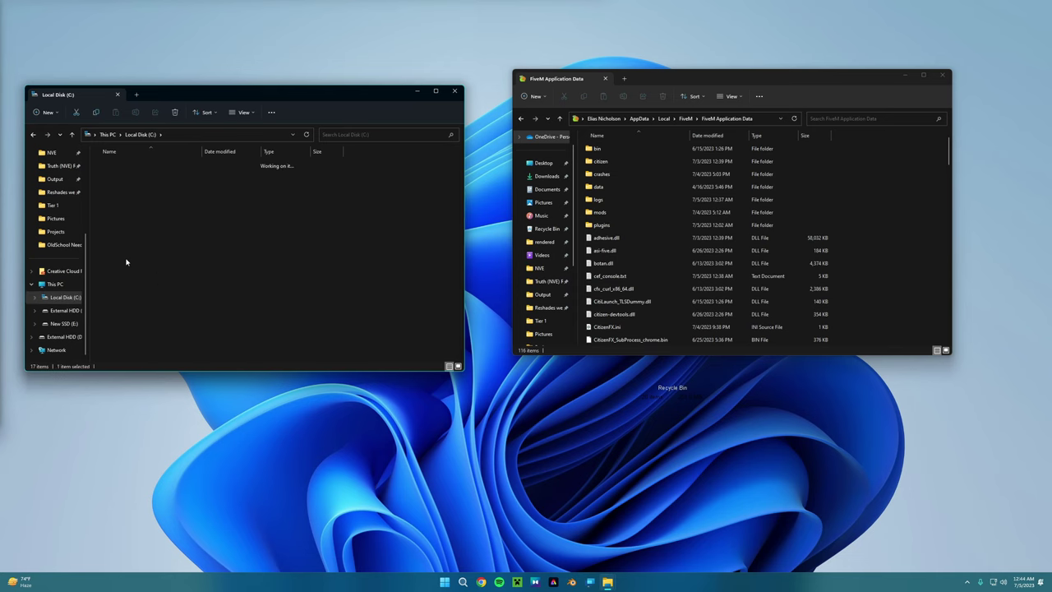
click(33, 134)
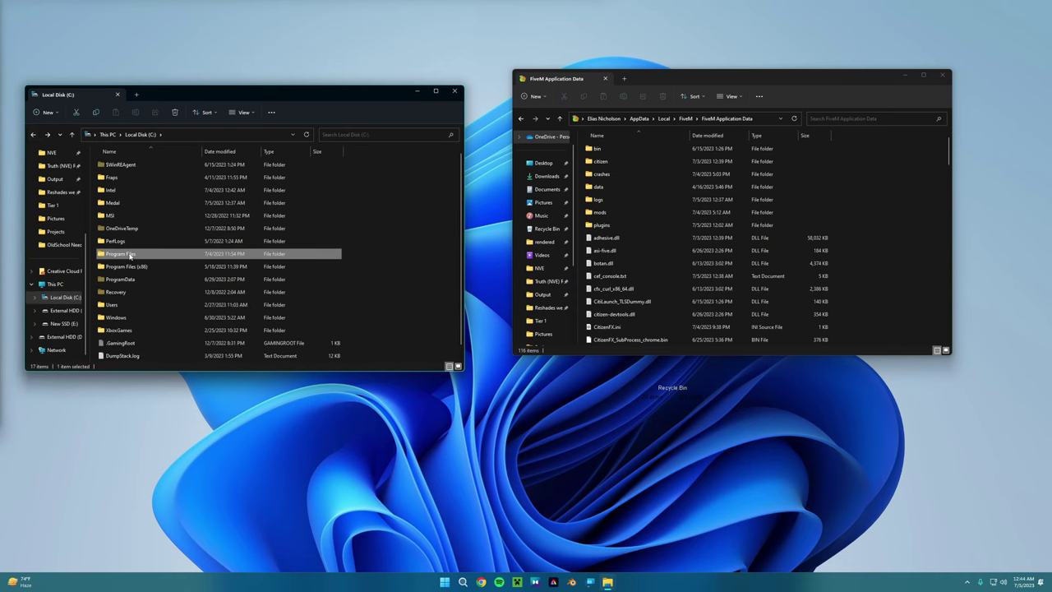
double_click(130, 255)
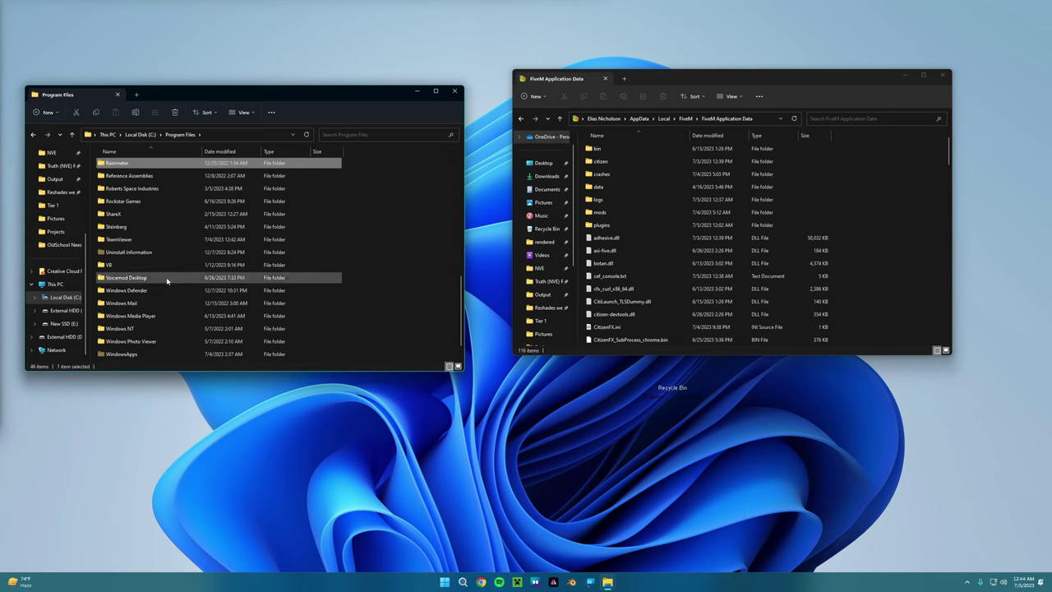
double_click(138, 204)
double_click(131, 164)
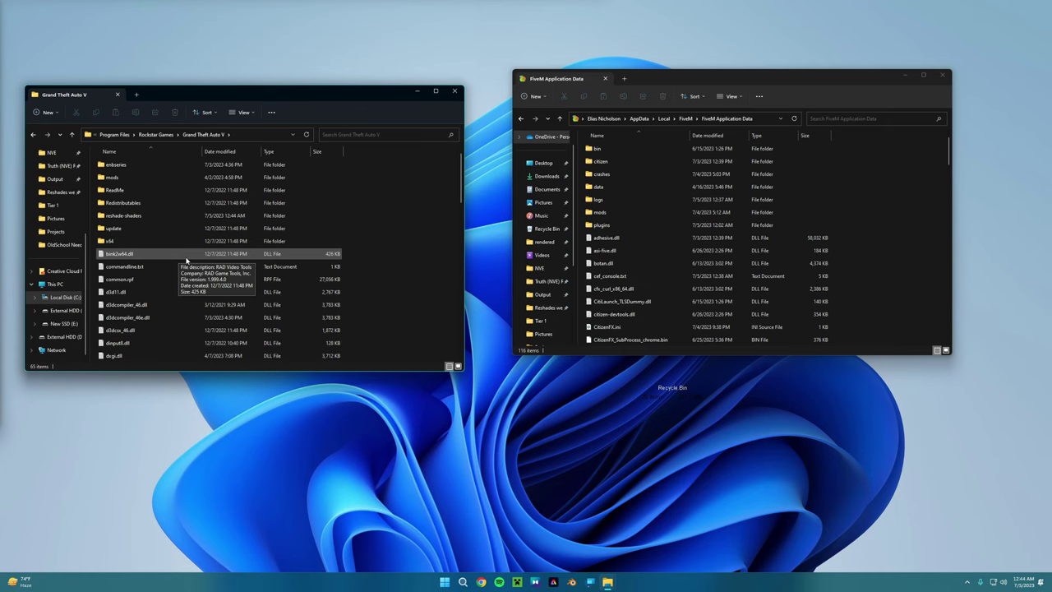
Locate the reshade-shaders folder in Grand Theft Auto V and open the plugins folder in FiveM Application Data.
scroll(185, 288, down, 1)
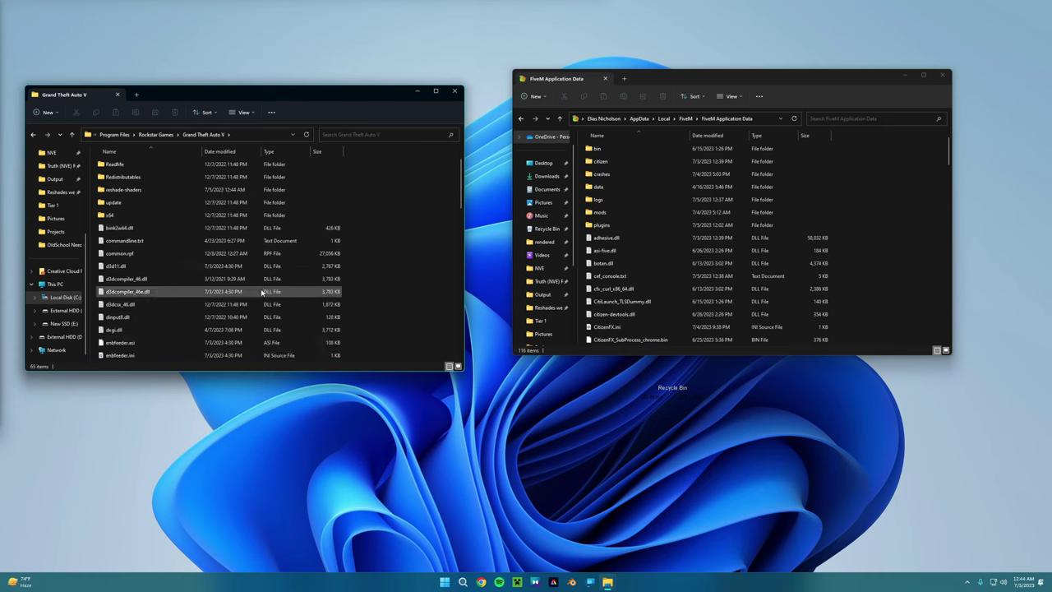
scroll(185, 333, up, 1)
click(131, 216)
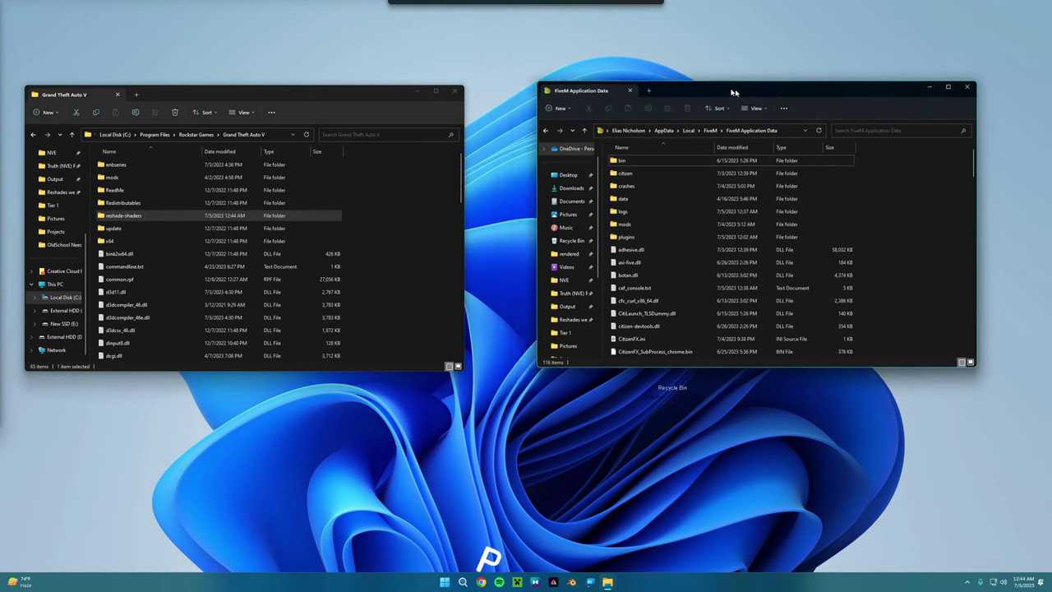
double_click(634, 236)
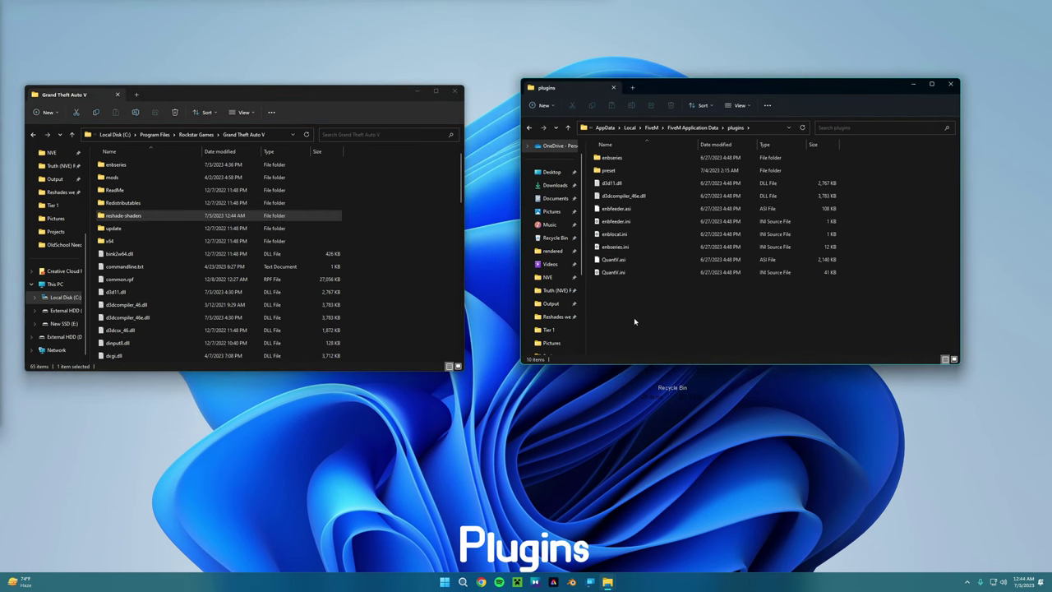
drag(633, 320, 642, 161)
click(627, 302)
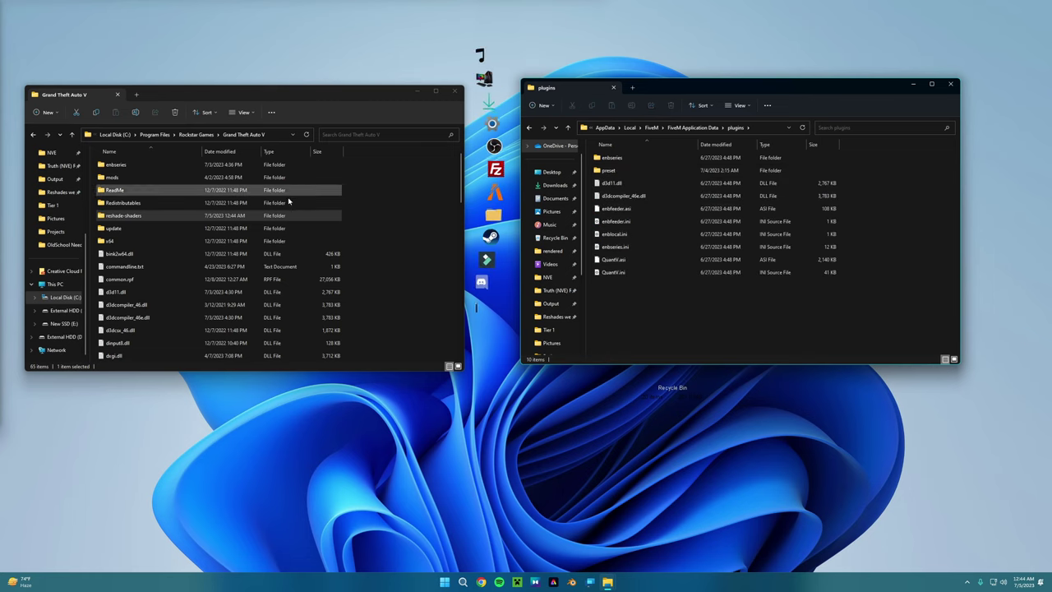
Move the reshade-shaders folder from Grand Theft Auto V into the FiveM plugins folder.
click(196, 217)
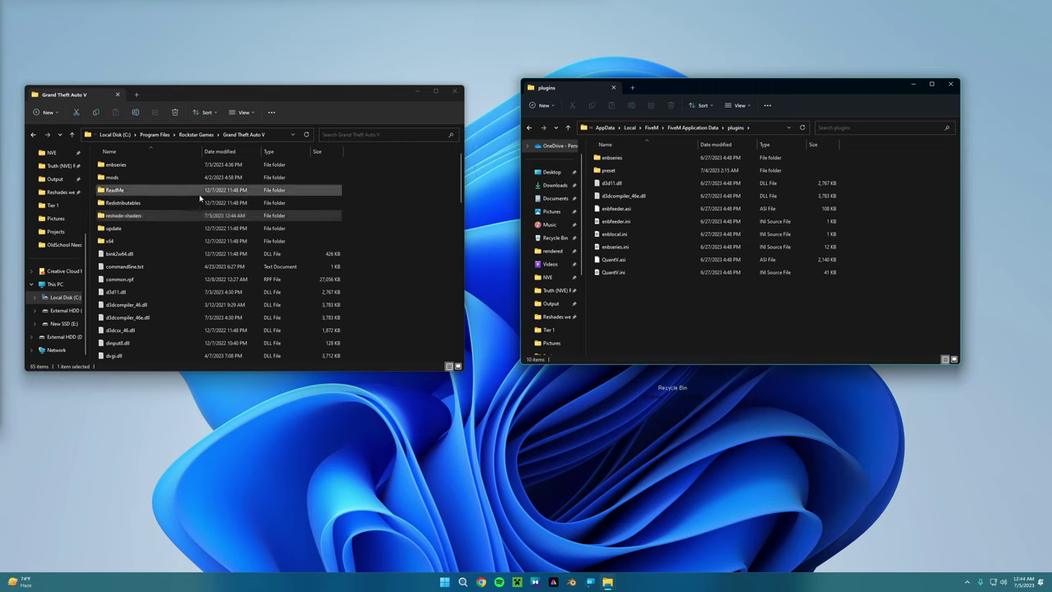
click(378, 232)
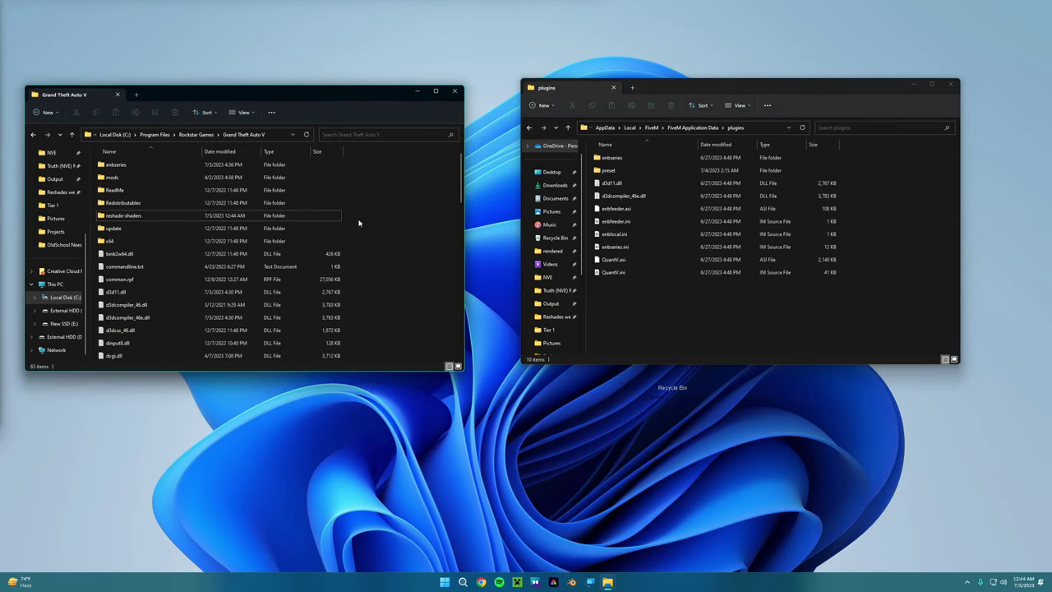
click(155, 216)
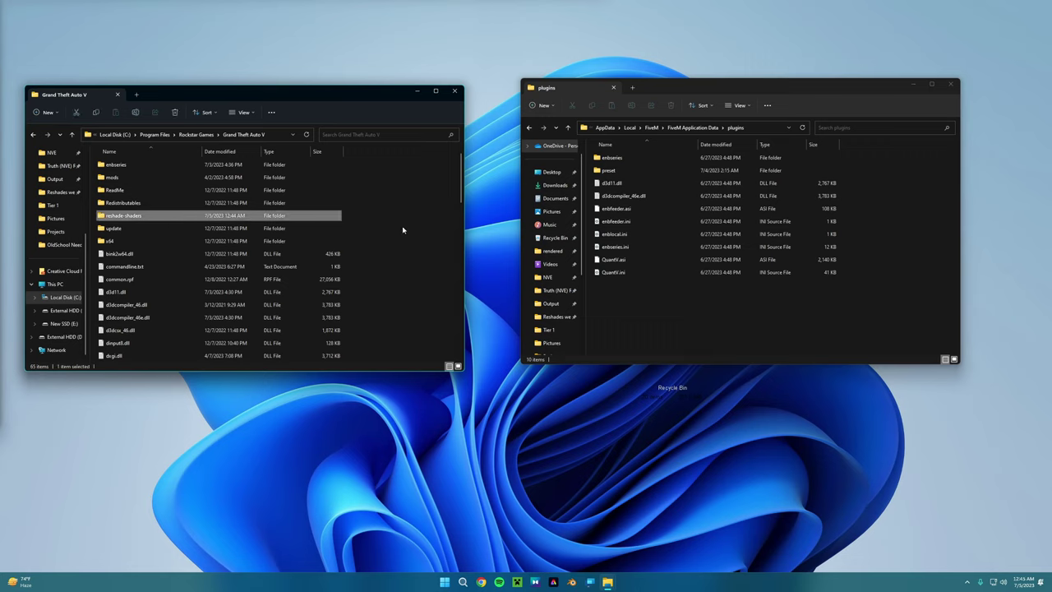
click(403, 227)
click(136, 218)
drag(137, 218, 669, 321)
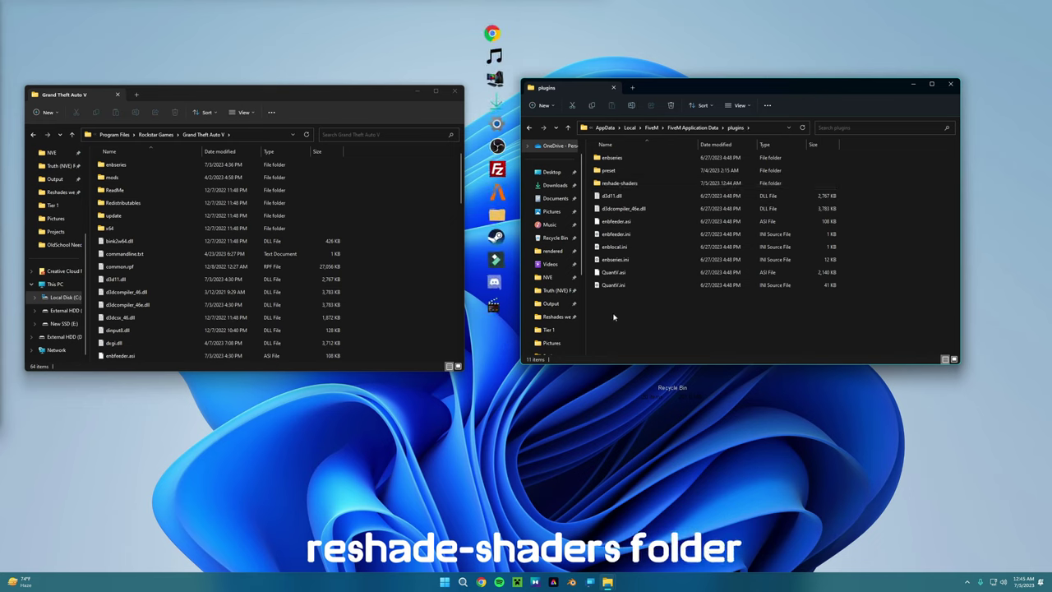
click(641, 316)
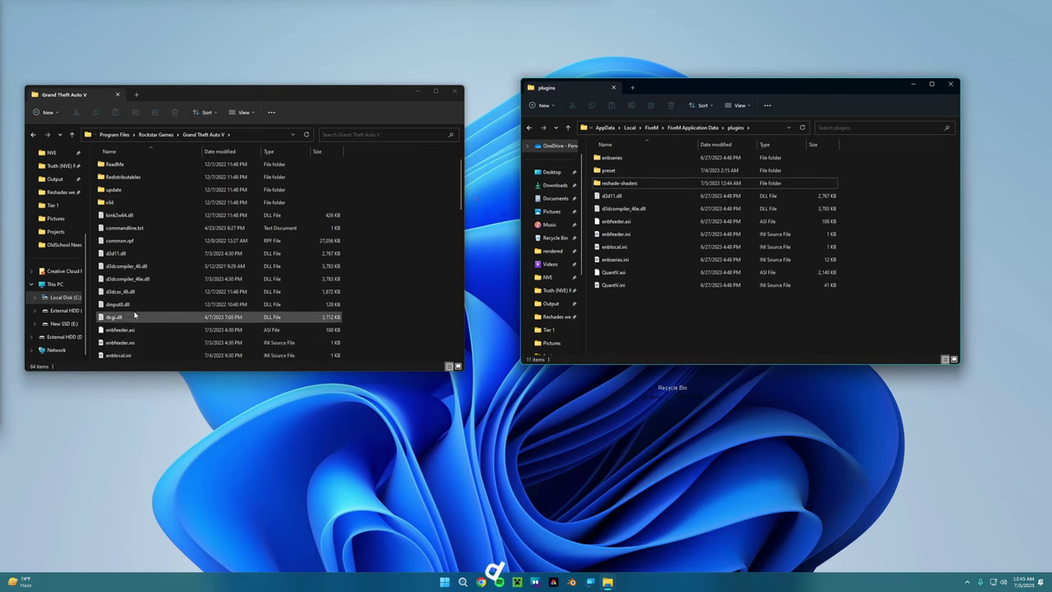
Move dxgi.dll from the Grand Theft Auto V folder into the FiveM plugins folder.
scroll(131, 312, down, 1)
click(115, 318)
drag(115, 319, 634, 335)
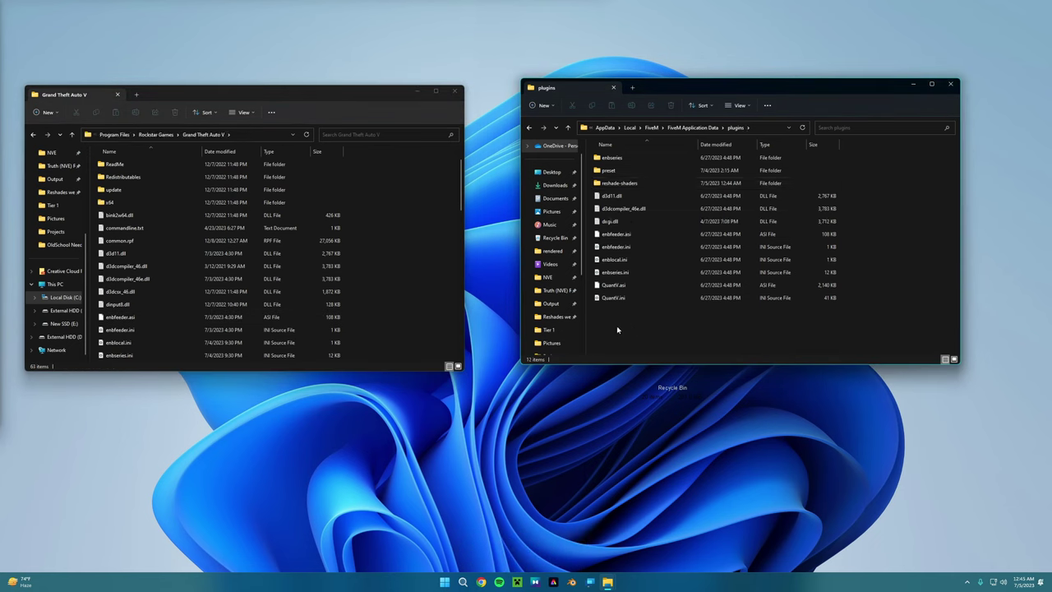
Move ReShade.ini, ReShade.log and ReShadePreset.ini together from the Grand Theft Auto V folder into the FiveM plugins folder.
scroll(232, 294, down, 3)
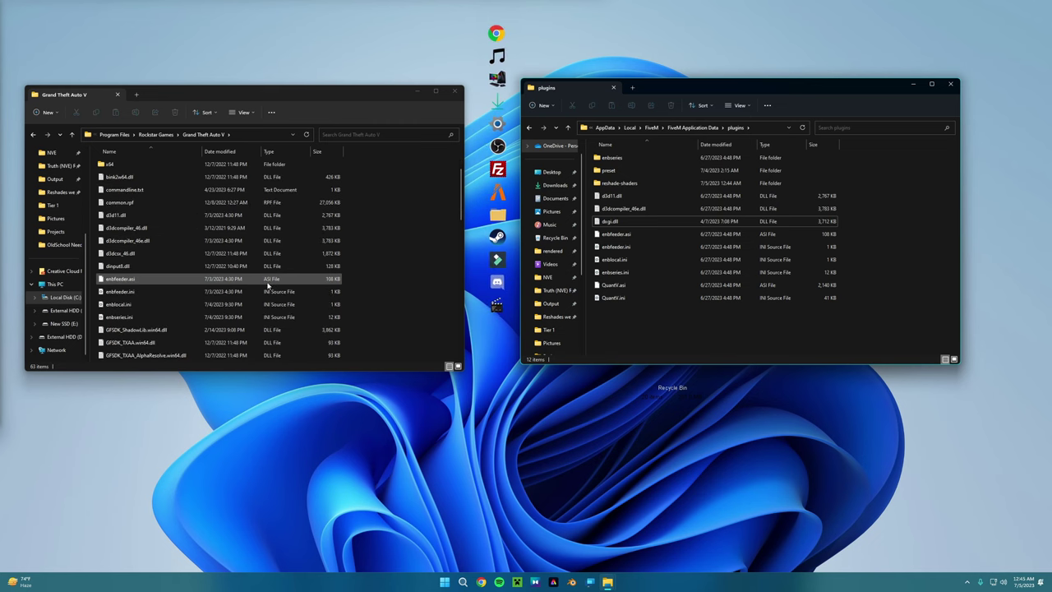
scroll(231, 294, down, 5)
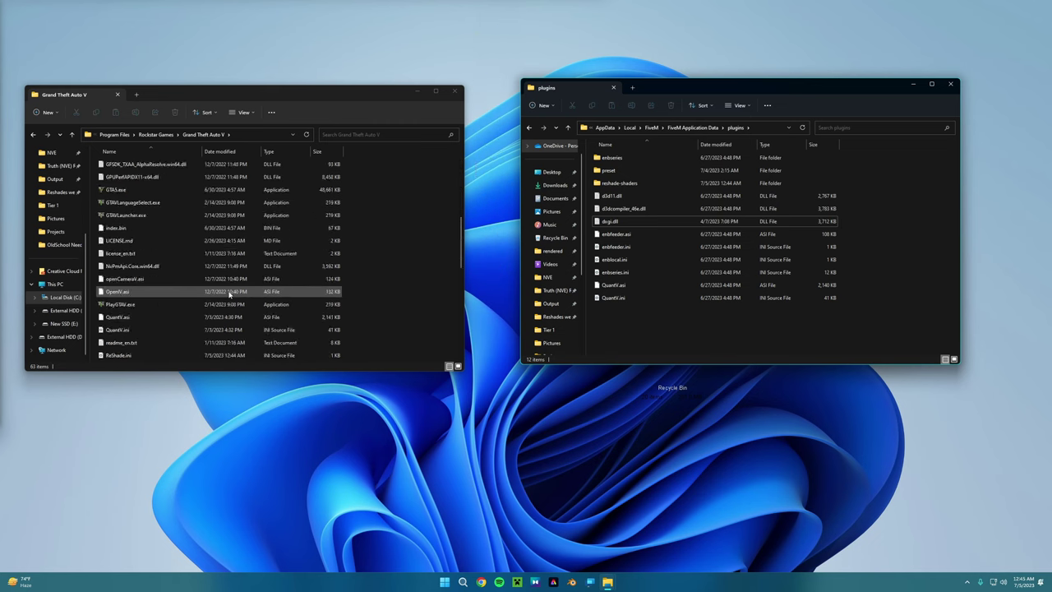
scroll(230, 293, down, 1)
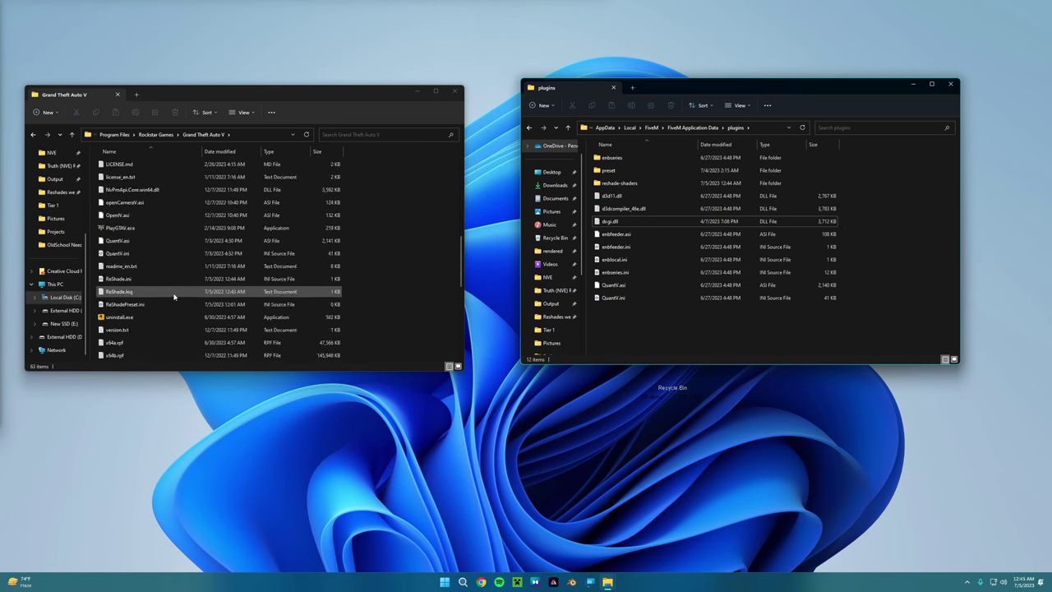
click(126, 279)
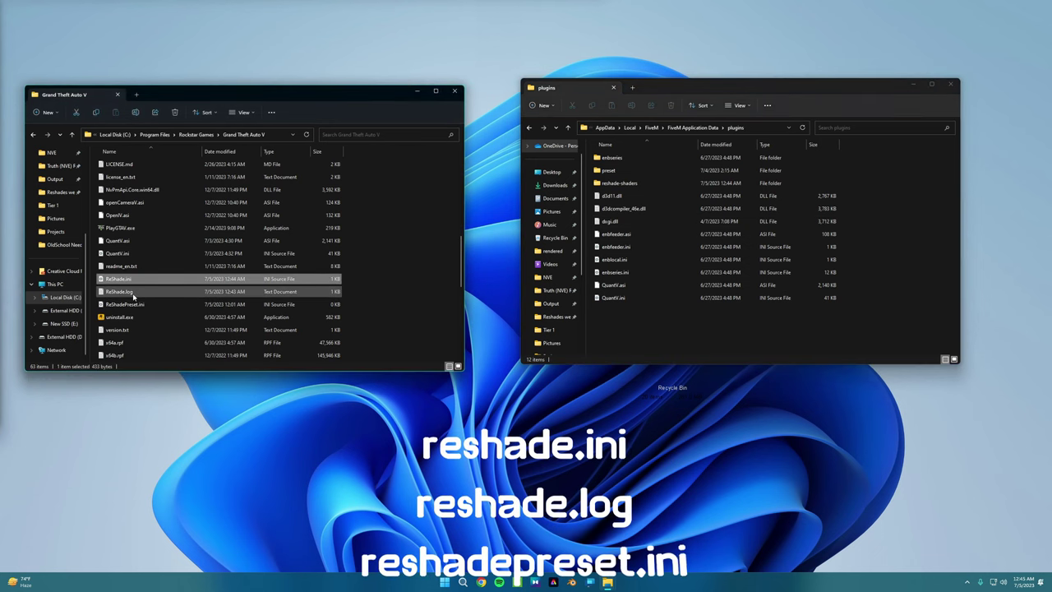
shift+click(141, 305)
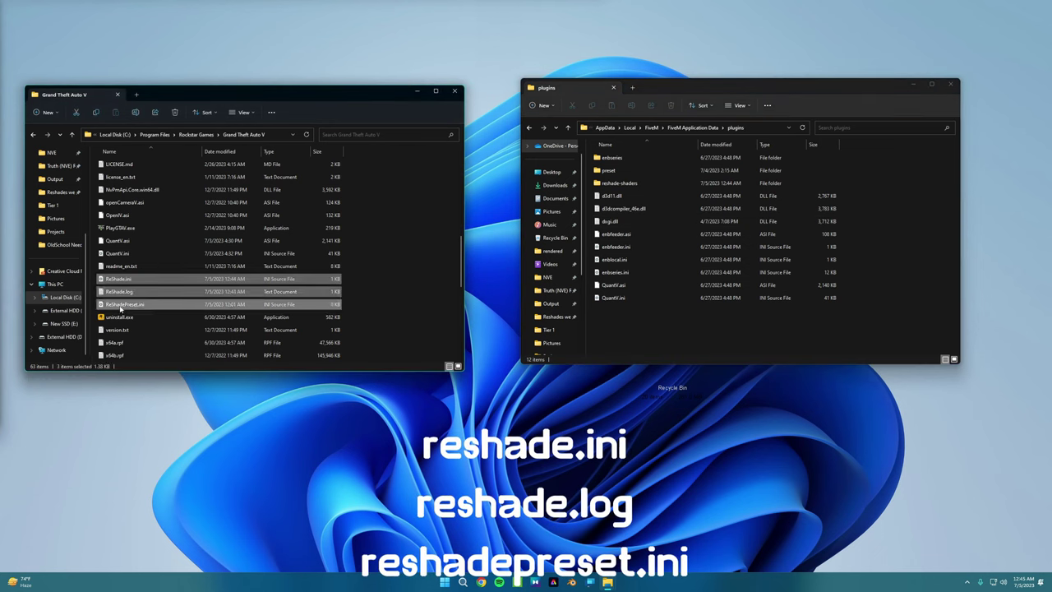
drag(123, 305, 638, 324)
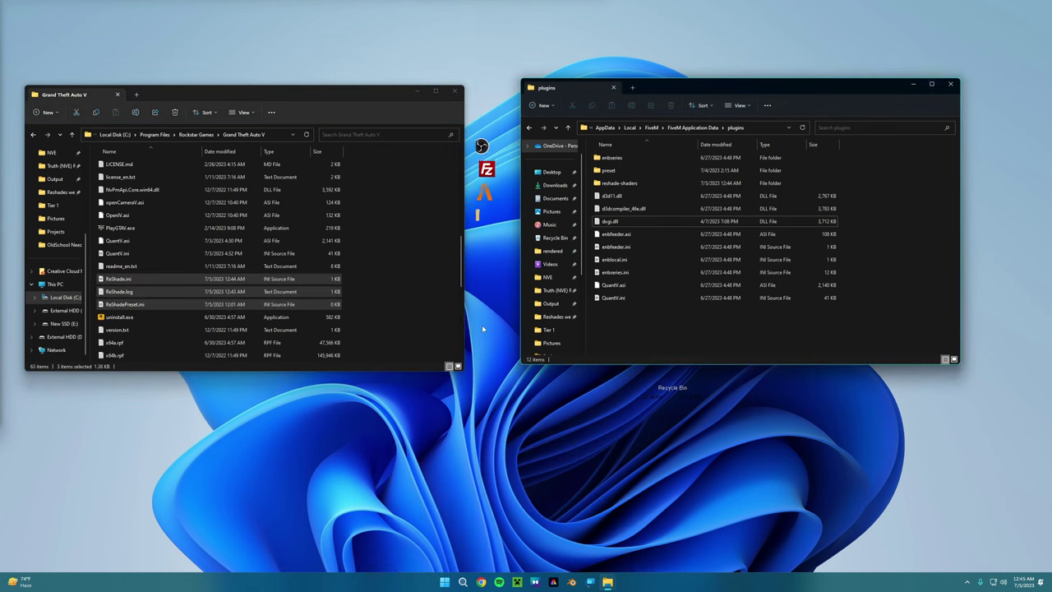
Close the Grand Theft Auto V folder window and reposition the FiveM plugins window on the desktop.
scroll(243, 308, up, 5)
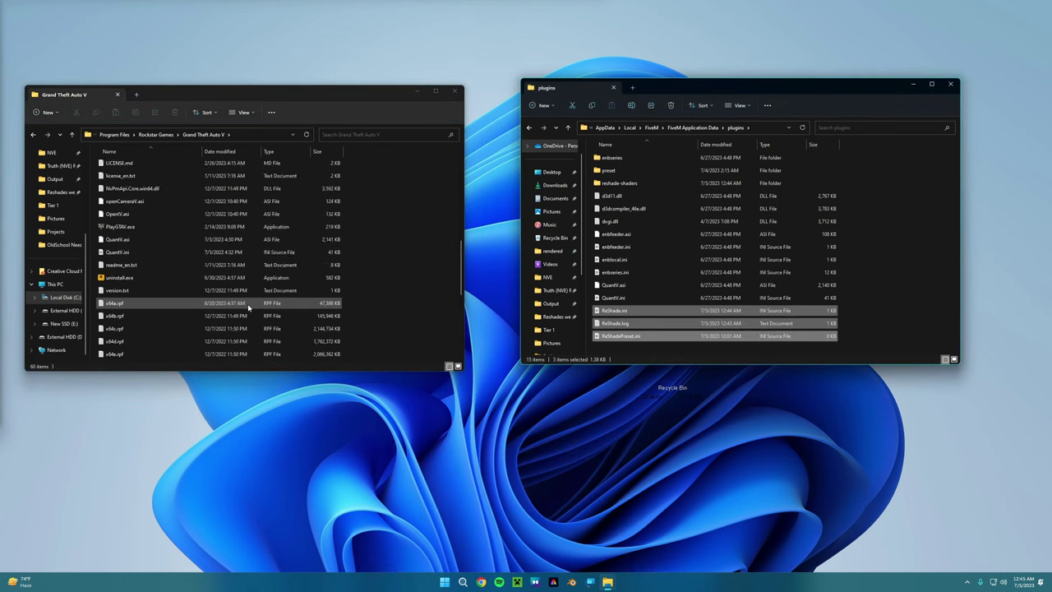
scroll(239, 267, up, 5)
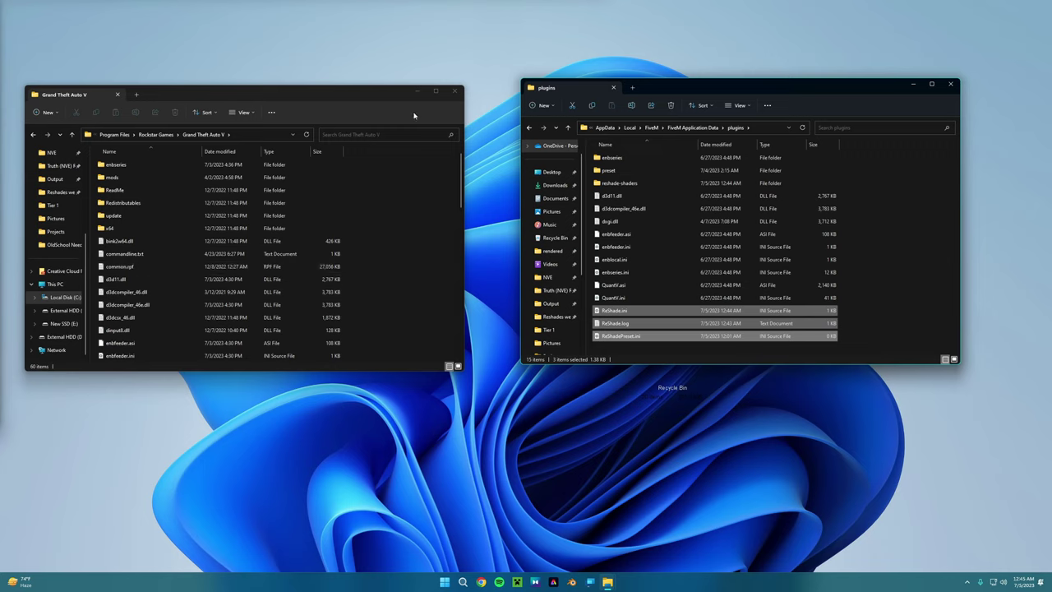
click(450, 95)
click(454, 91)
drag(739, 87, 643, 64)
click(806, 245)
Check that ReShadePreset.ini, ReShade.log, ReShade.ini and dxgi.dll are in the FiveM plugins folder.
click(527, 313)
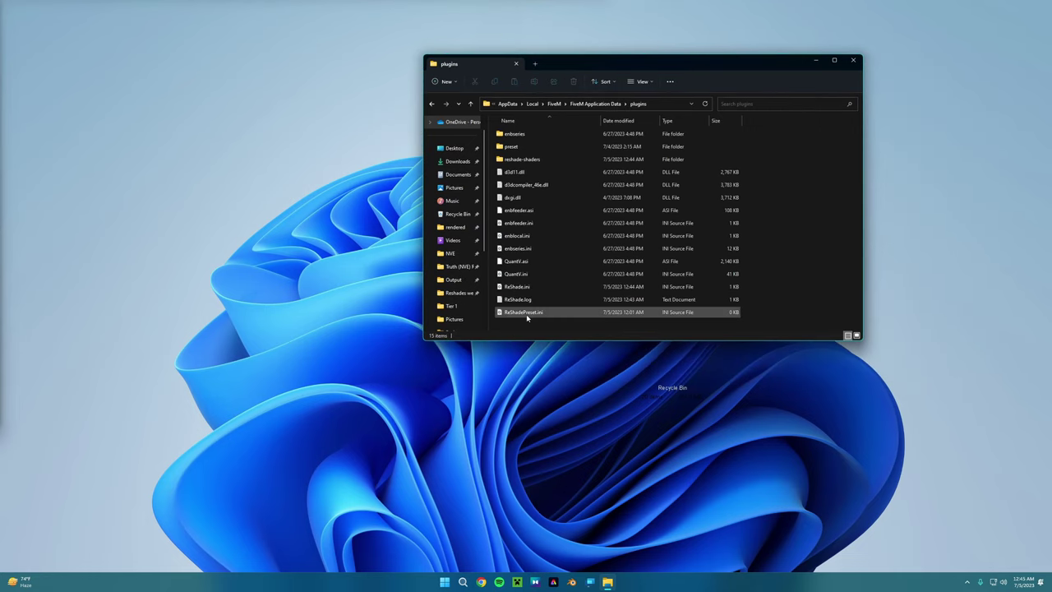
click(534, 300)
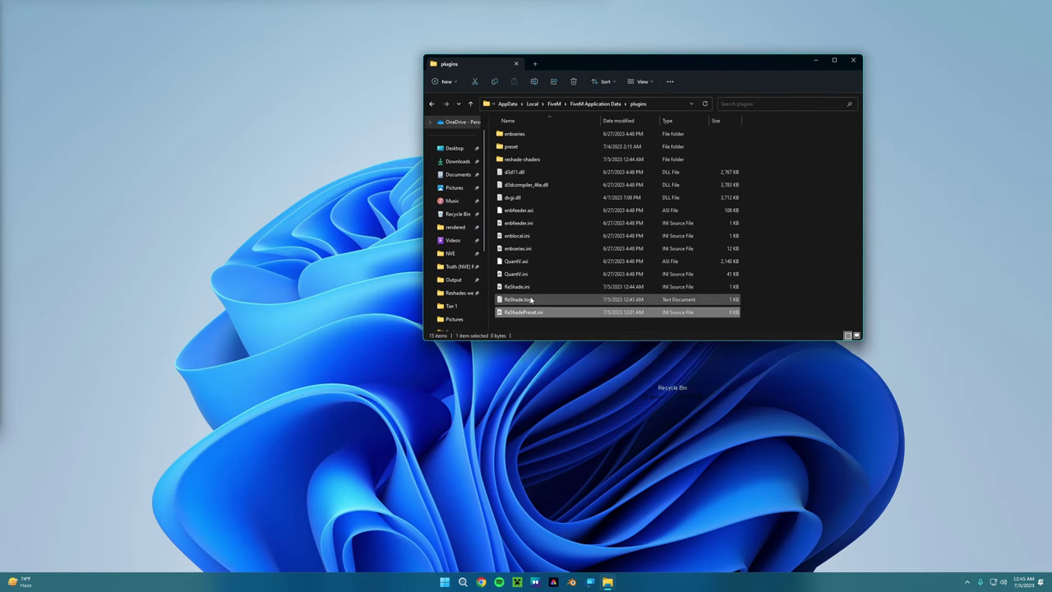
click(526, 286)
click(530, 314)
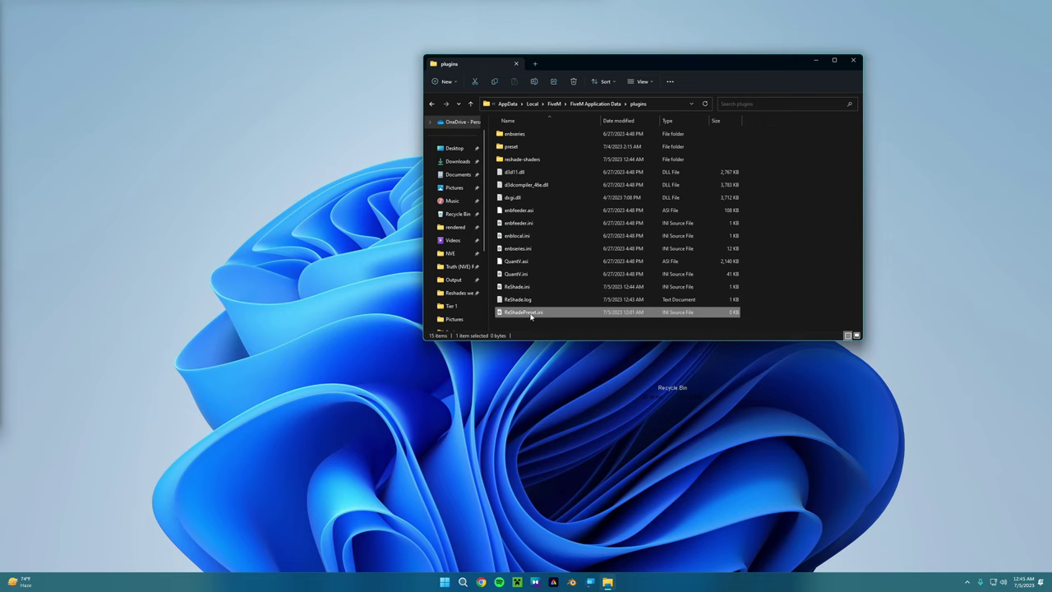
click(531, 300)
click(530, 287)
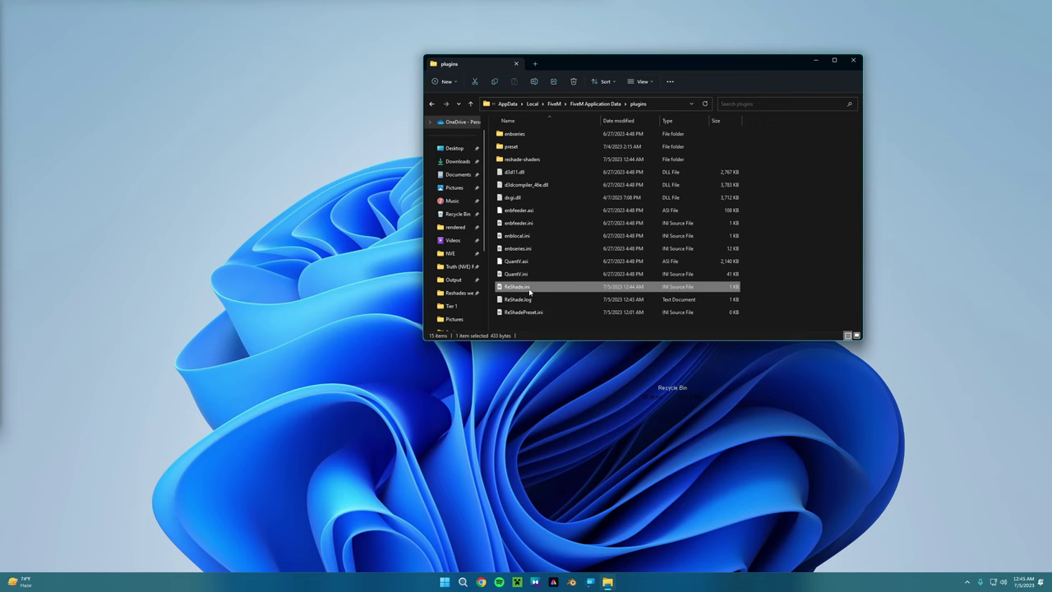
click(509, 198)
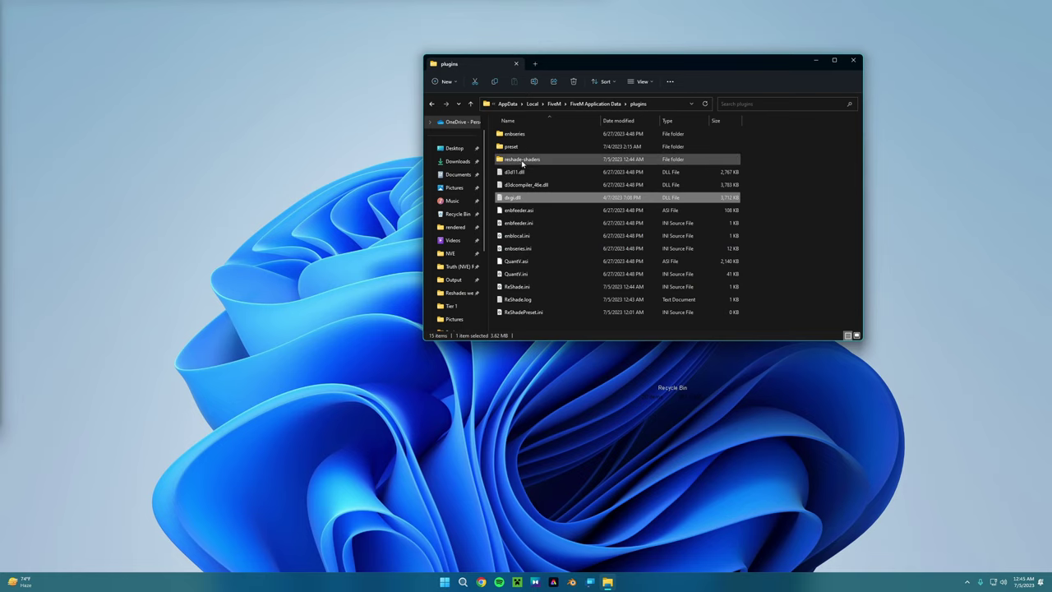
Inspect the Shaders and Textures subfolders of reshade-shaders, then close the plugins folder window.
double_click(521, 159)
double_click(516, 134)
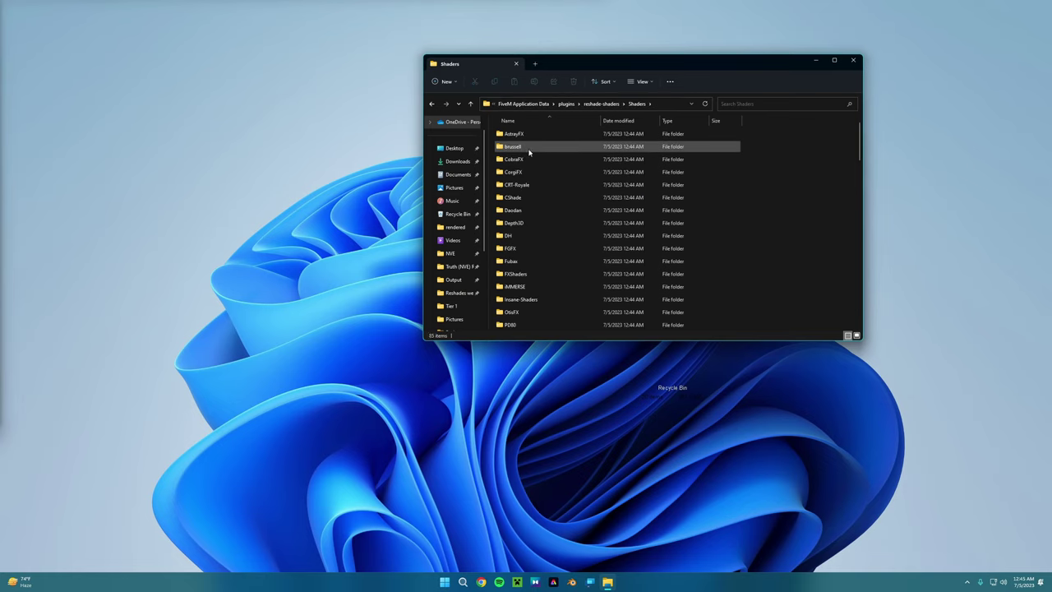
click(432, 104)
double_click(526, 147)
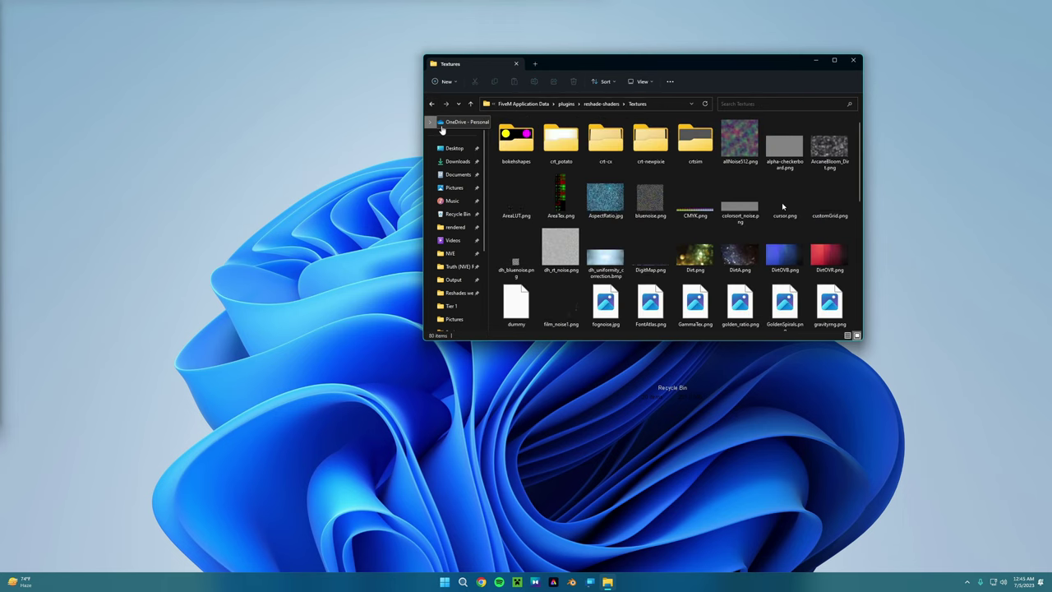
key(alt+Left)
key(alt+Left)
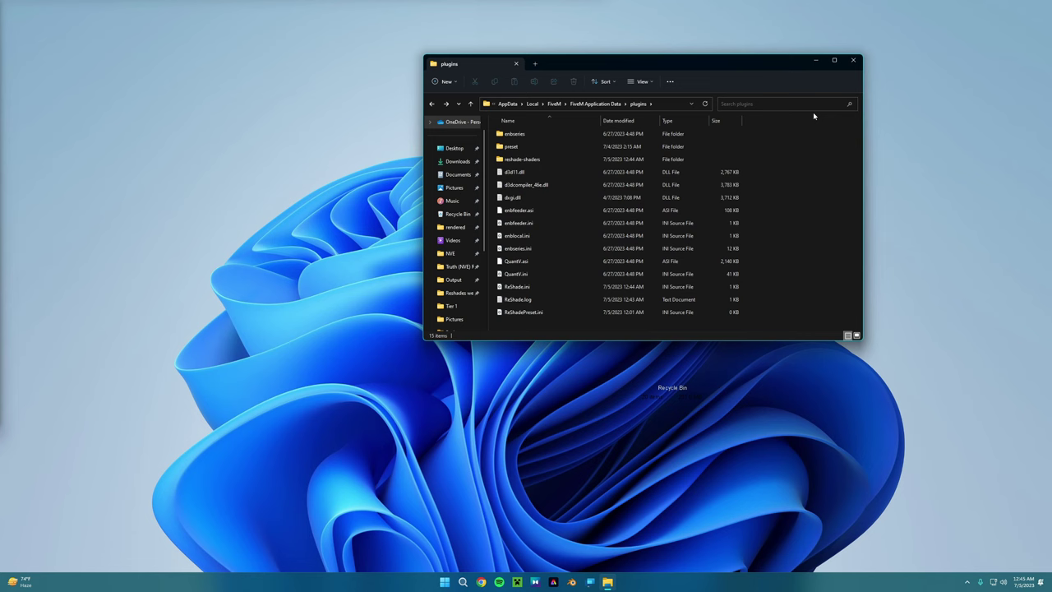
click(854, 61)
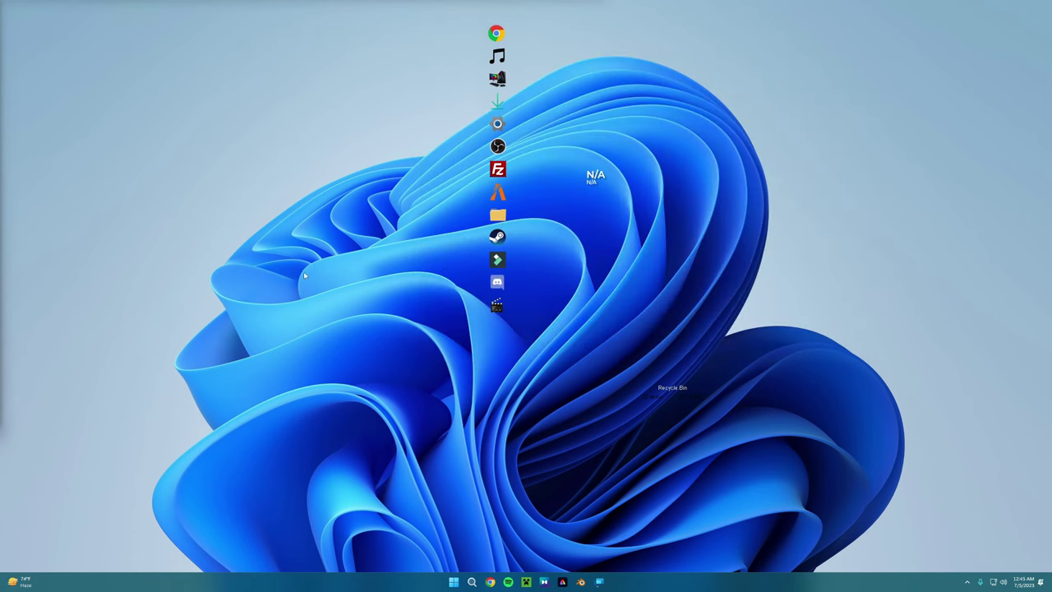
Launch FiveM and briefly view its console over the main menu.
click(496, 193)
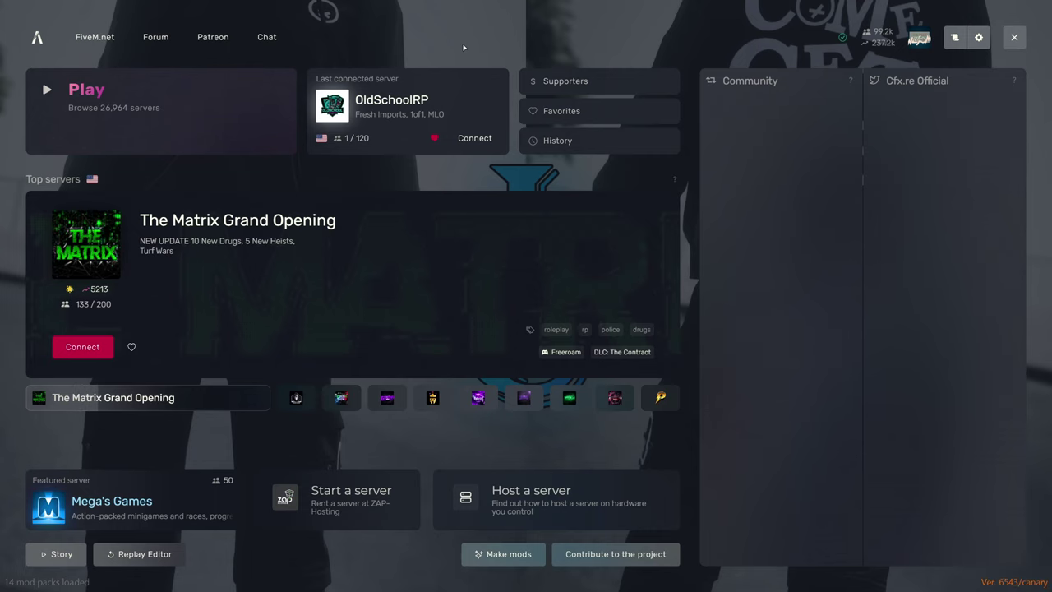
key(F8)
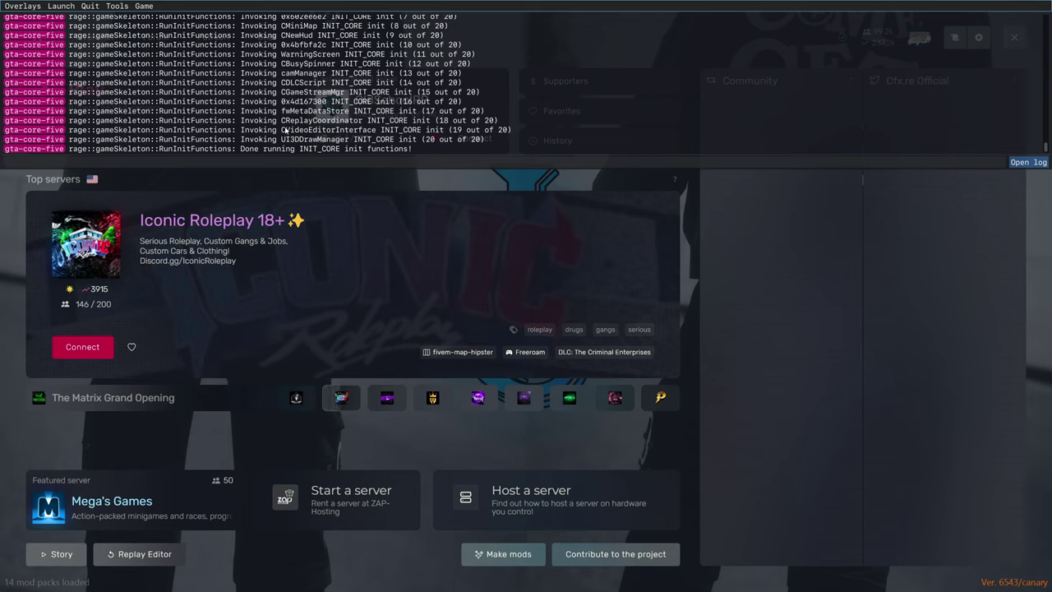
key(F8)
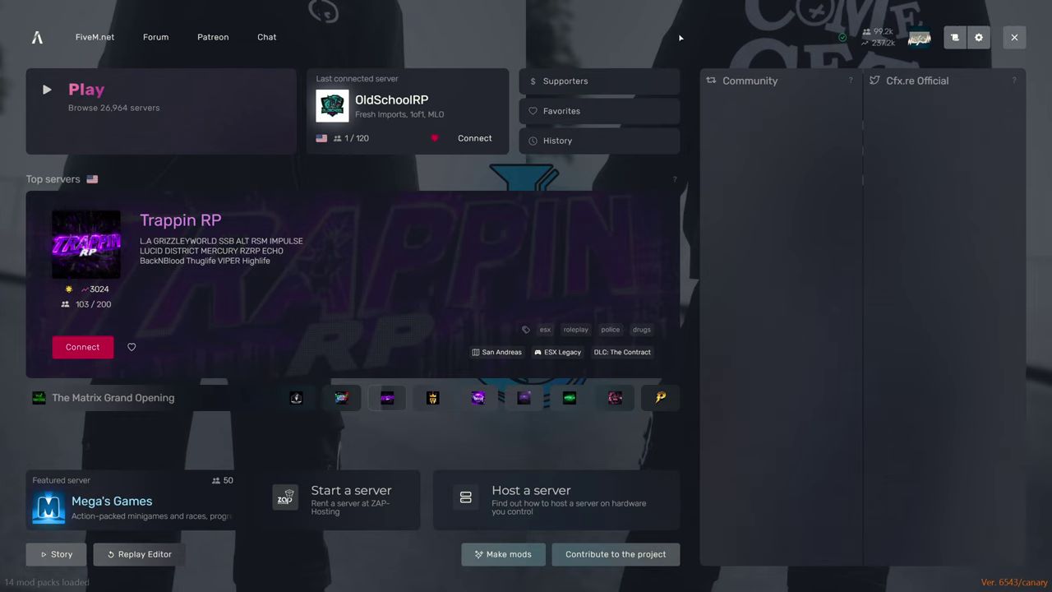
Turn off NUI in-process GPU in FiveM's game settings and exit to the desktop.
click(978, 37)
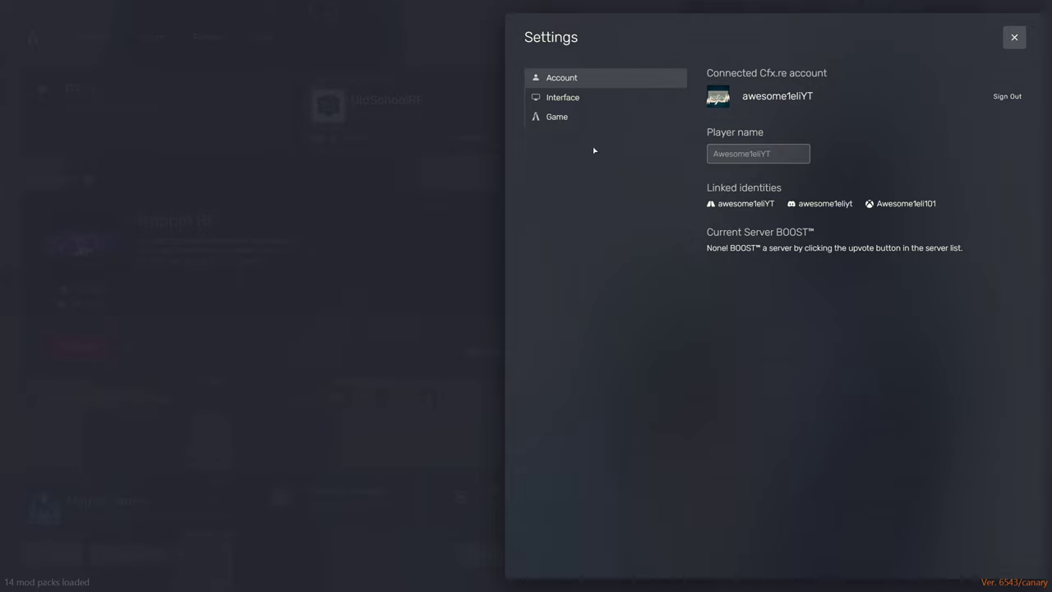
click(567, 116)
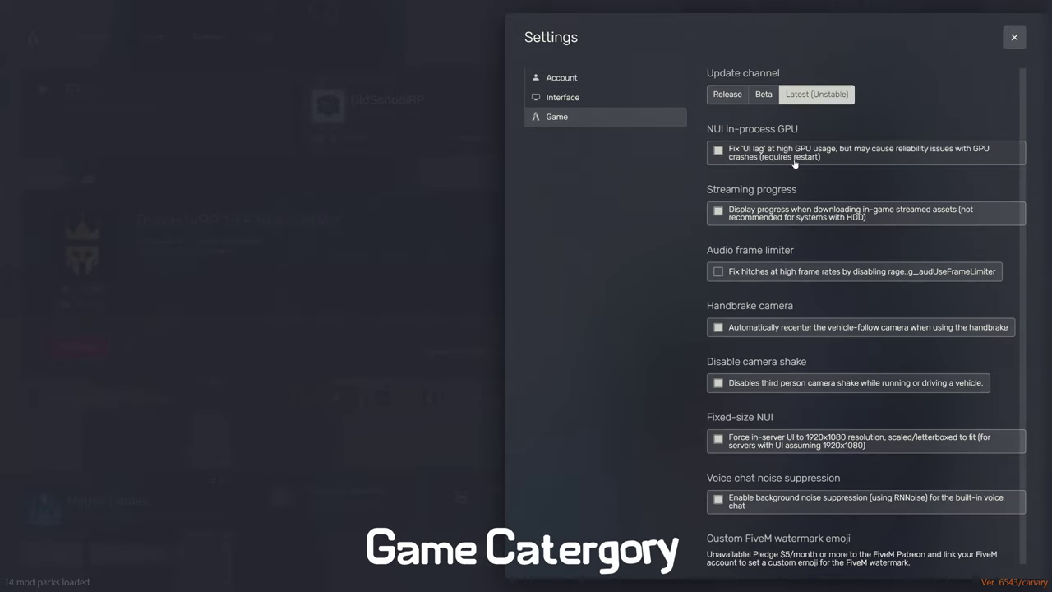
click(1014, 38)
click(1016, 28)
click(893, 39)
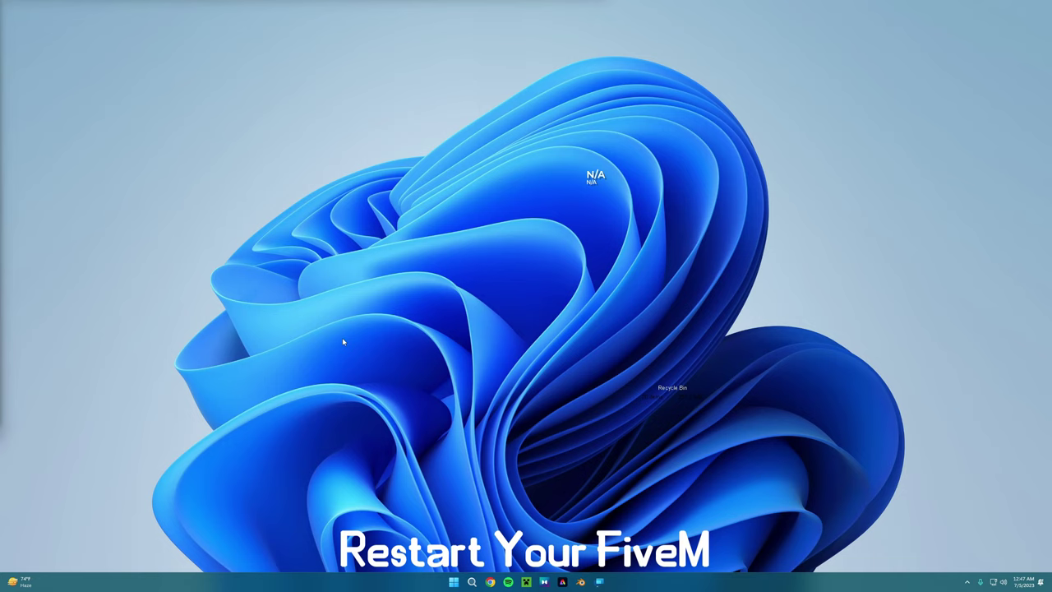
Relaunch FiveM and check the NUI in-process GPU option in its game settings.
double_click(496, 368)
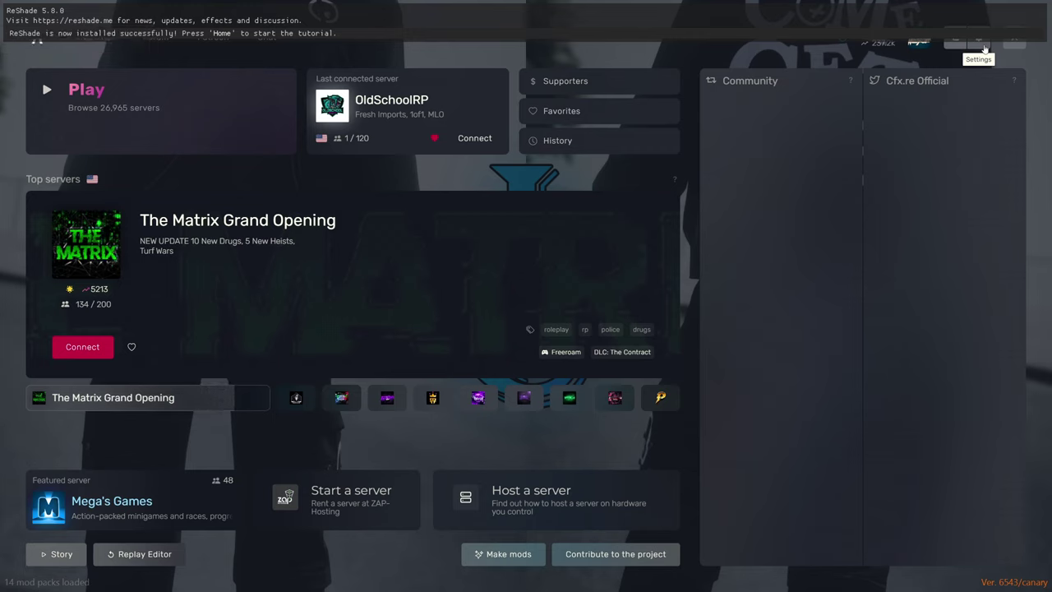
click(984, 49)
click(567, 117)
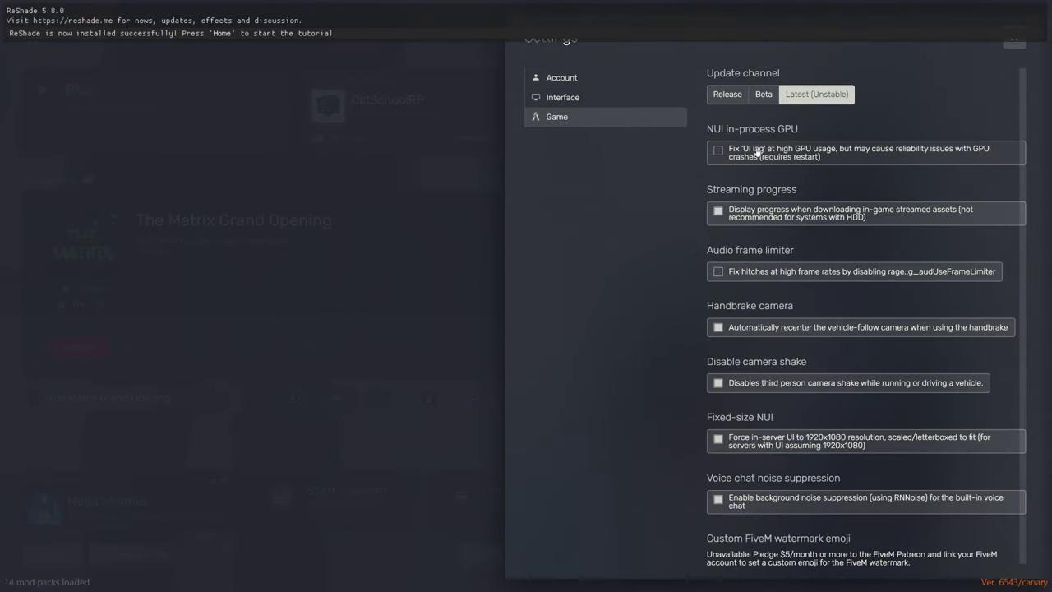
key(Escape)
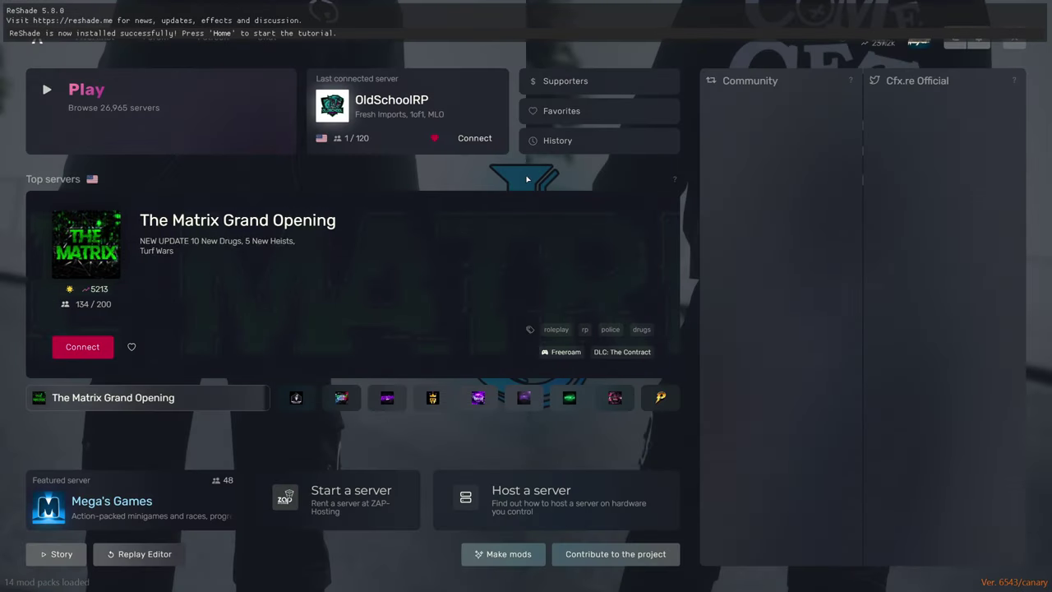
Open the ReShade overlay, skip its tutorial and set the overlay key to End.
key(Home)
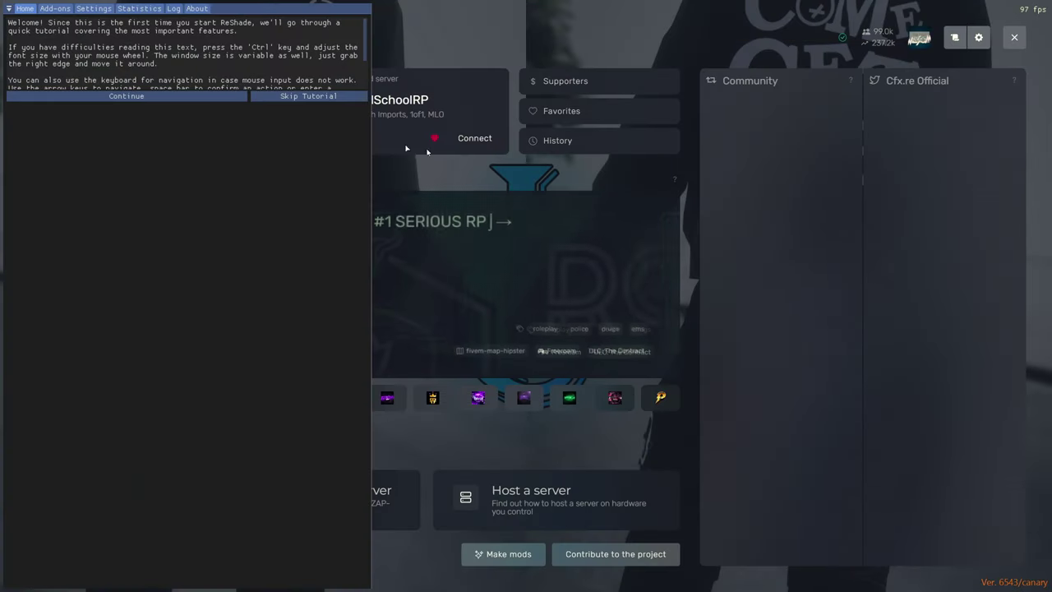
click(307, 97)
click(94, 9)
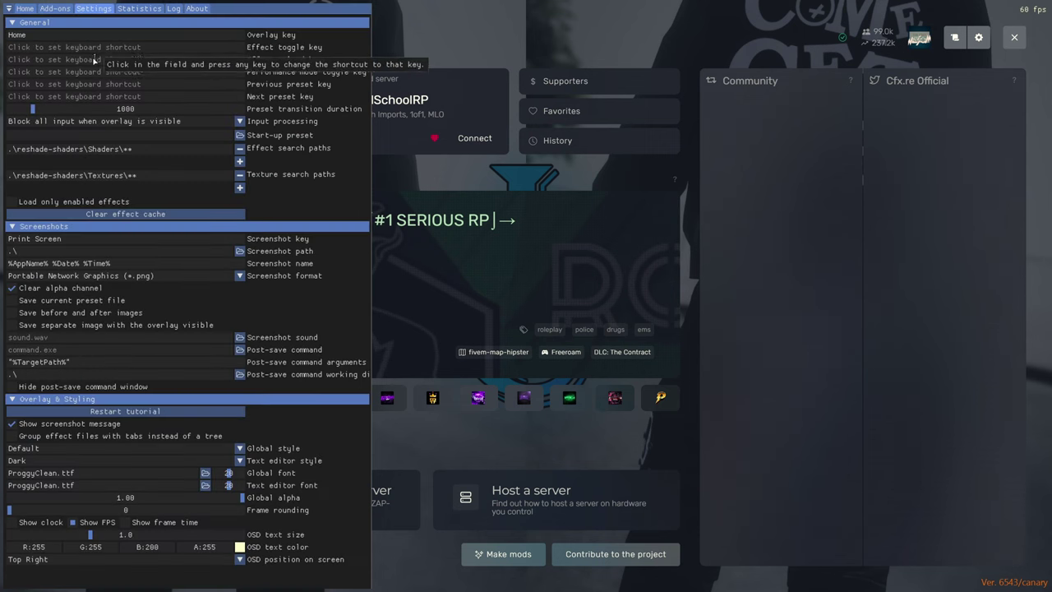
click(79, 38)
key(End)
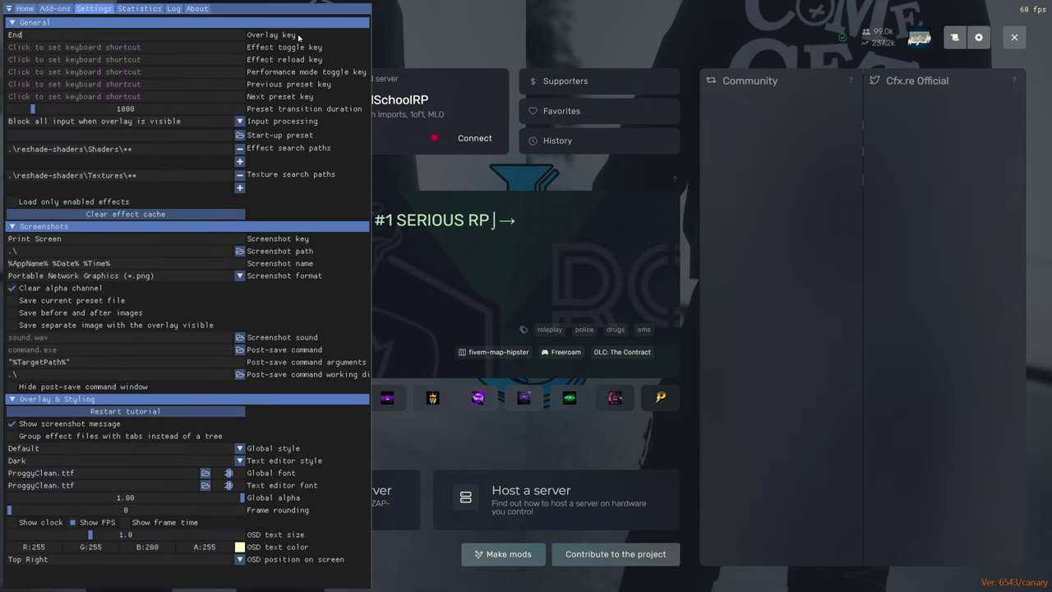
View the ReShadePreset effects list on ReShade's home page and close the overlay.
click(24, 8)
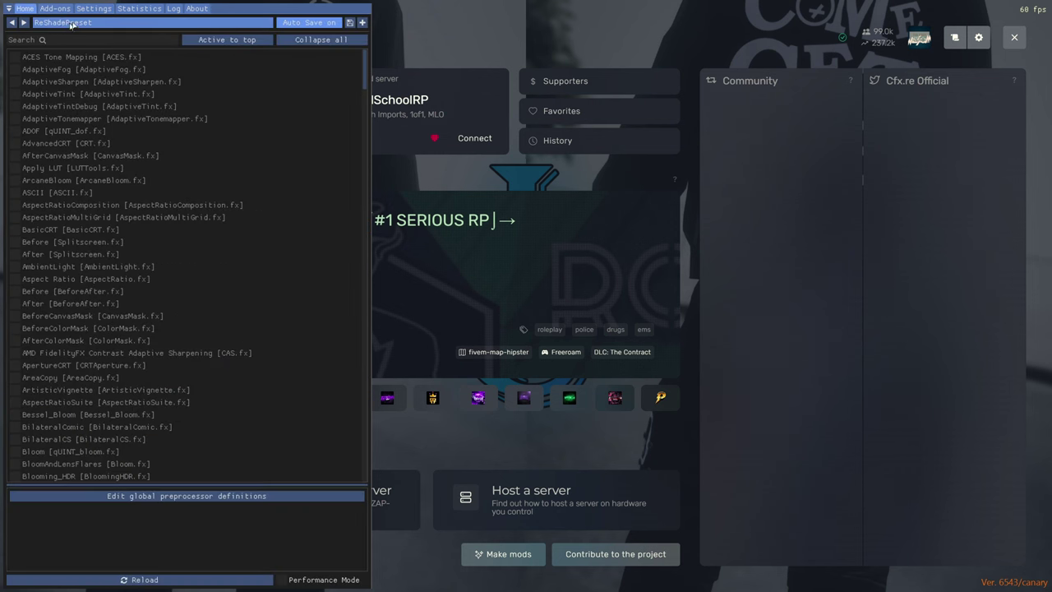
click(71, 23)
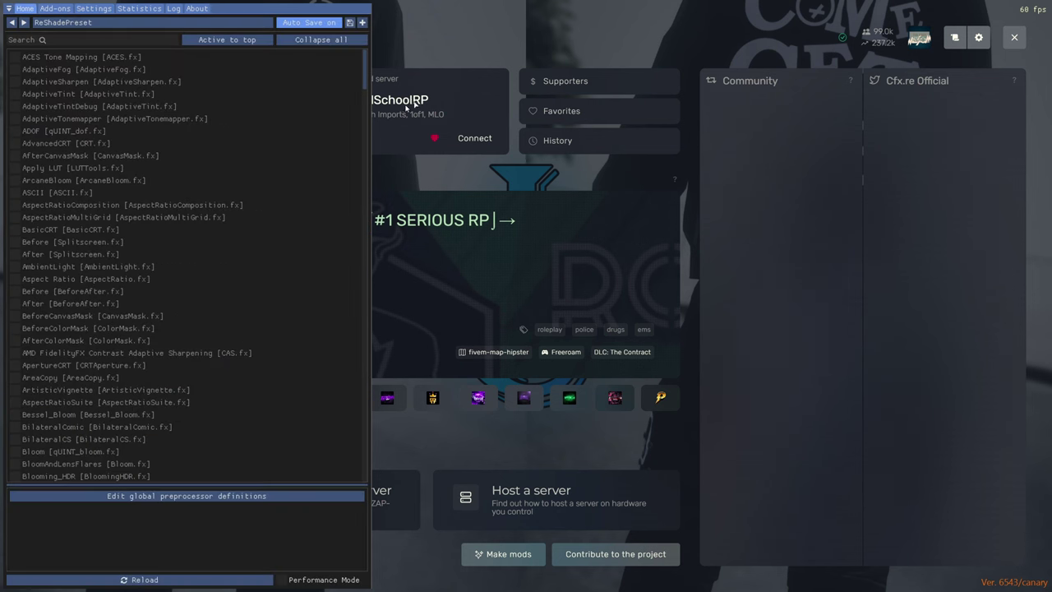
key(End)
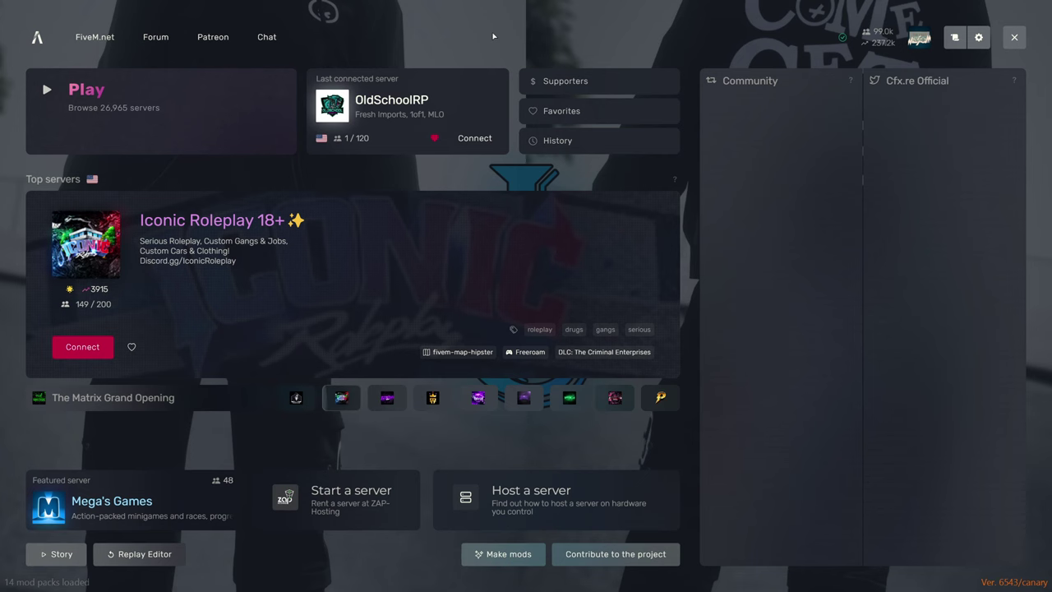
Exit FiveM to the desktop and confirm quitting.
key(alt+Tab)
click(1014, 37)
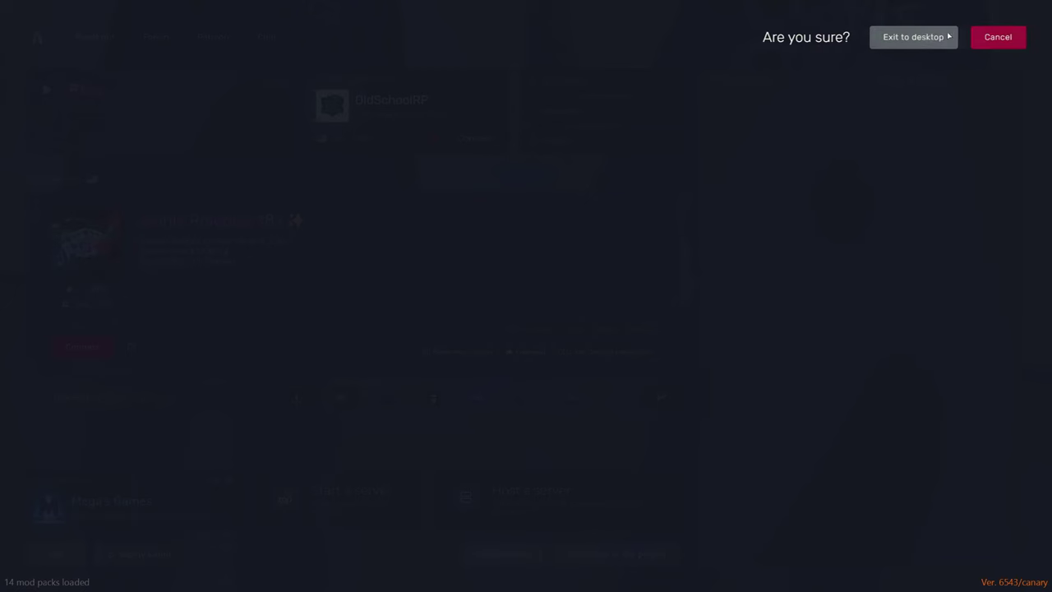
click(915, 40)
Open the AppData folder and browse through Local, FiveM and FiveM Application Data to the plugins folder.
key(super+r)
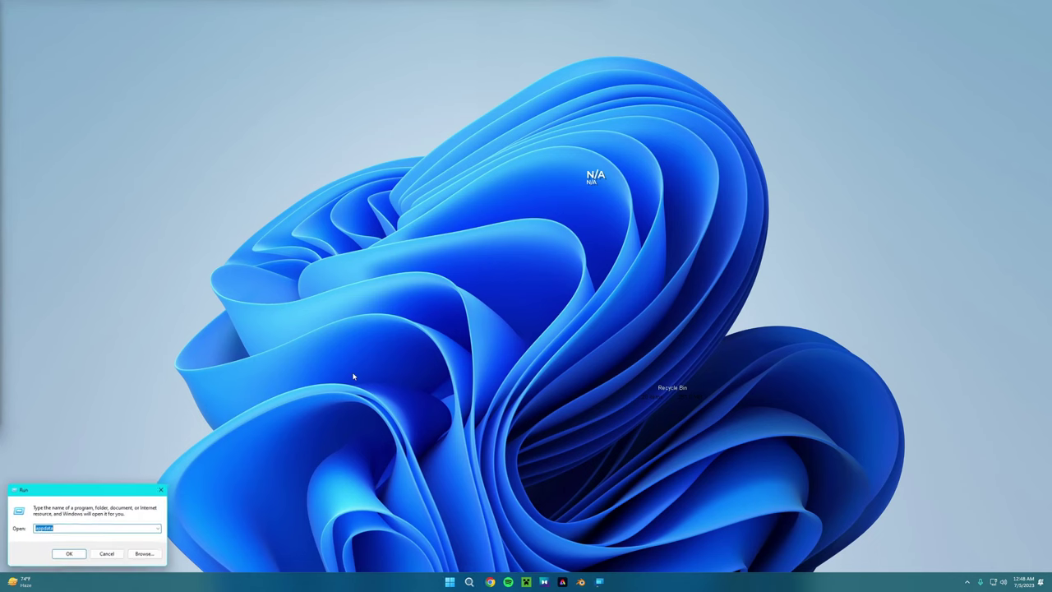
key(Return)
double_click(526, 174)
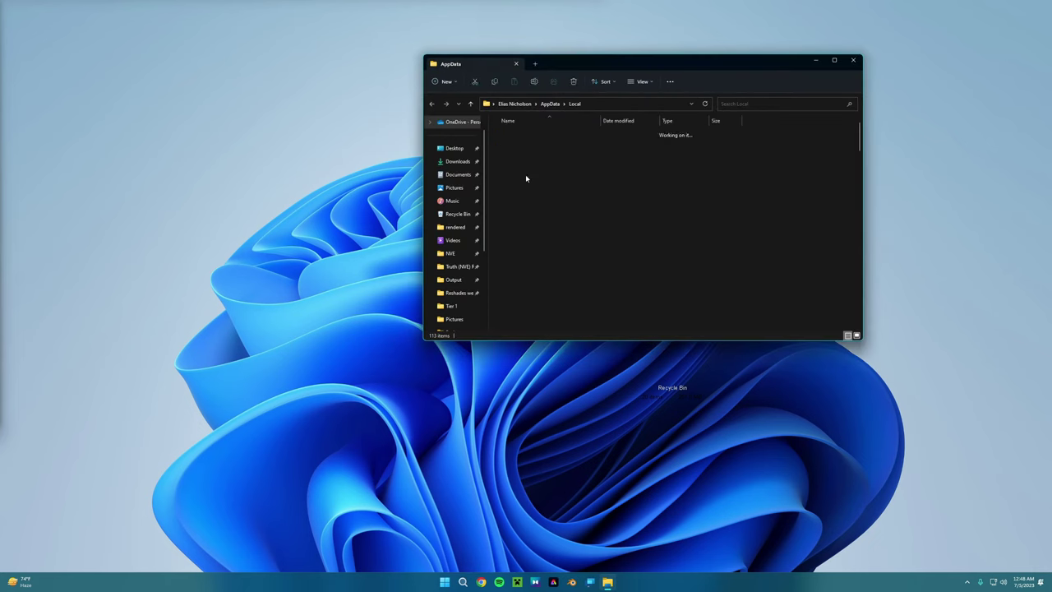
double_click(522, 160)
double_click(530, 136)
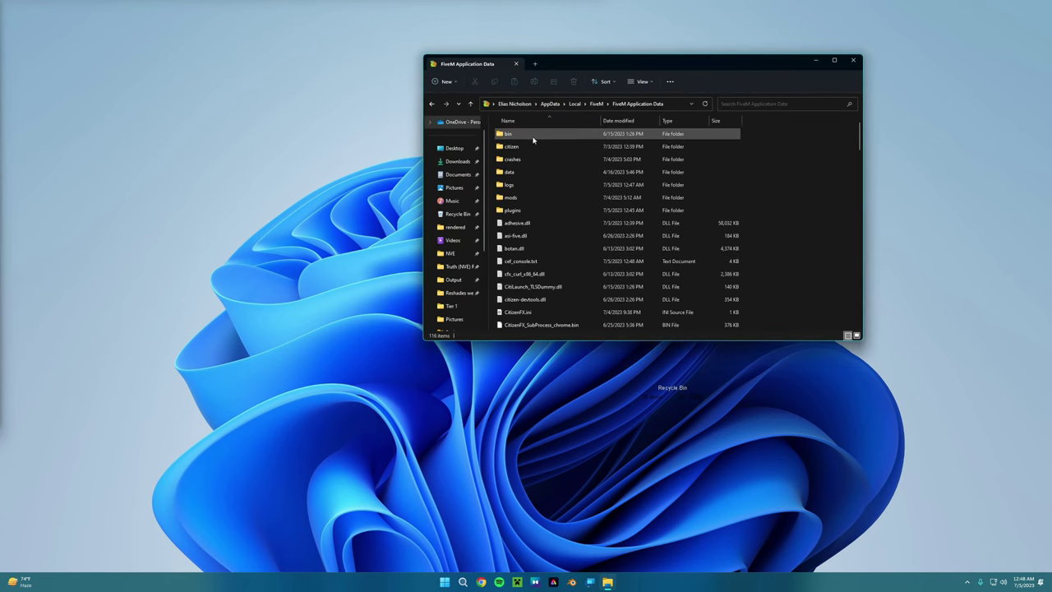
double_click(525, 209)
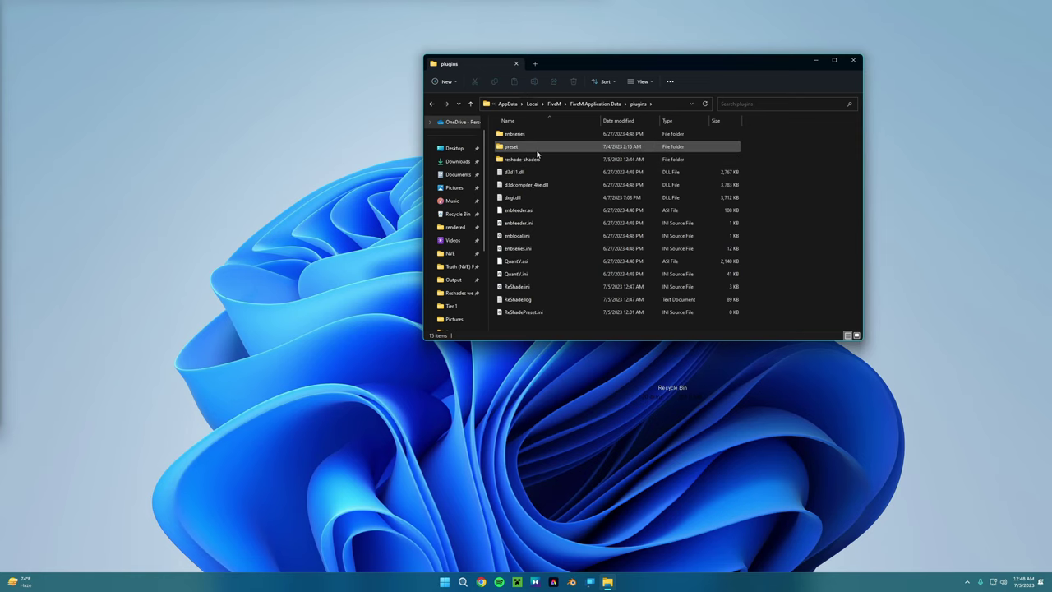
Open the preset folder inside the FiveM plugins folder.
drag(606, 66, 587, 69)
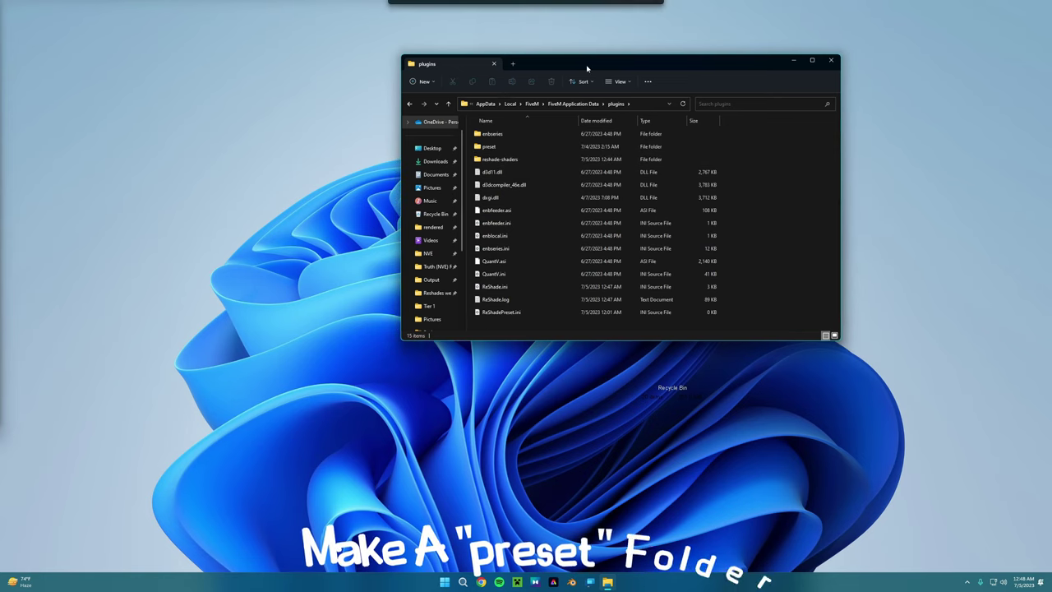
click(503, 146)
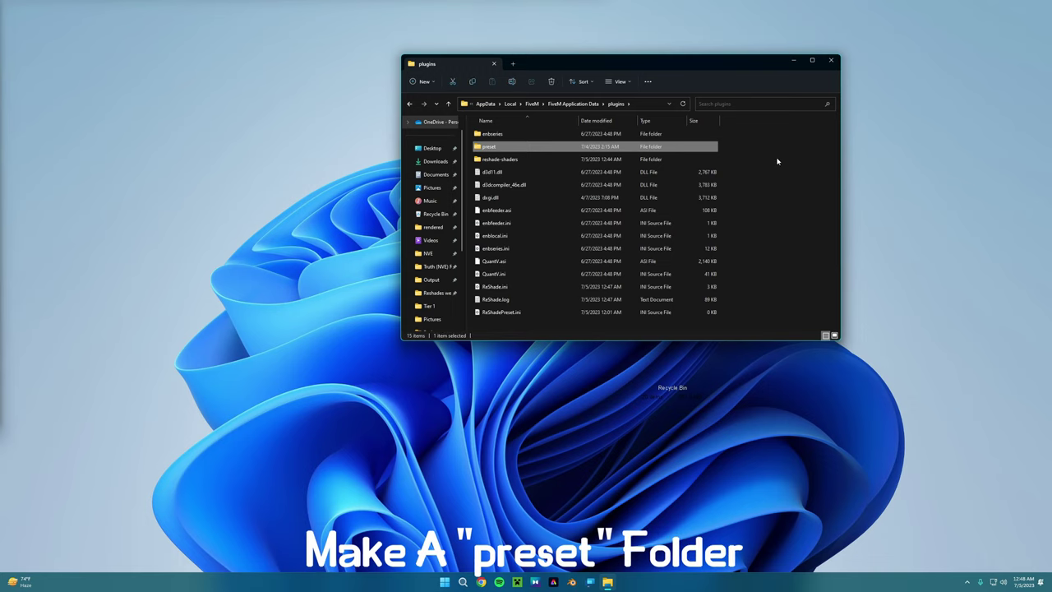
click(776, 161)
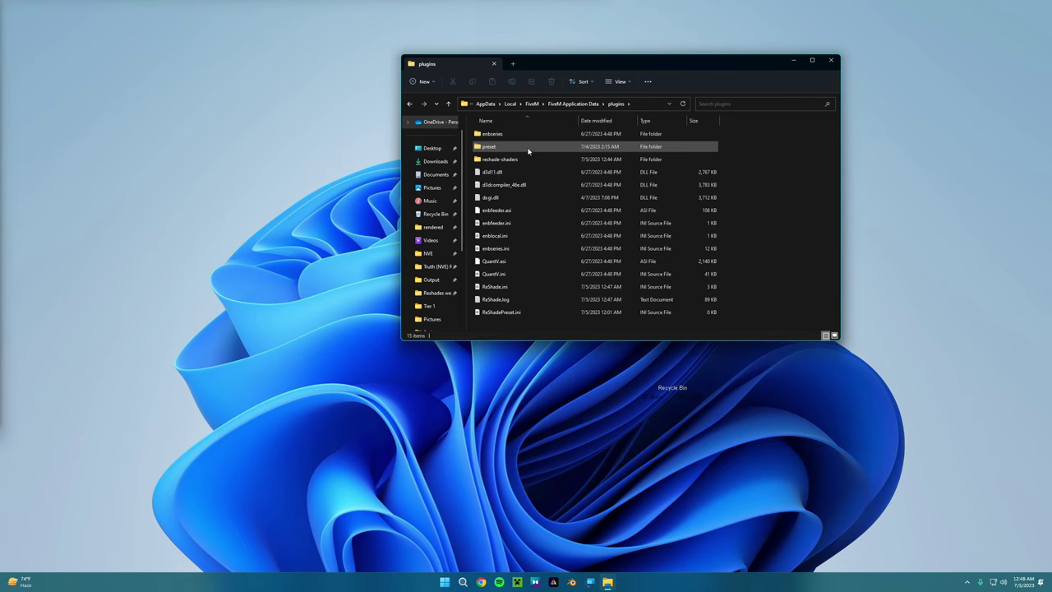
double_click(504, 148)
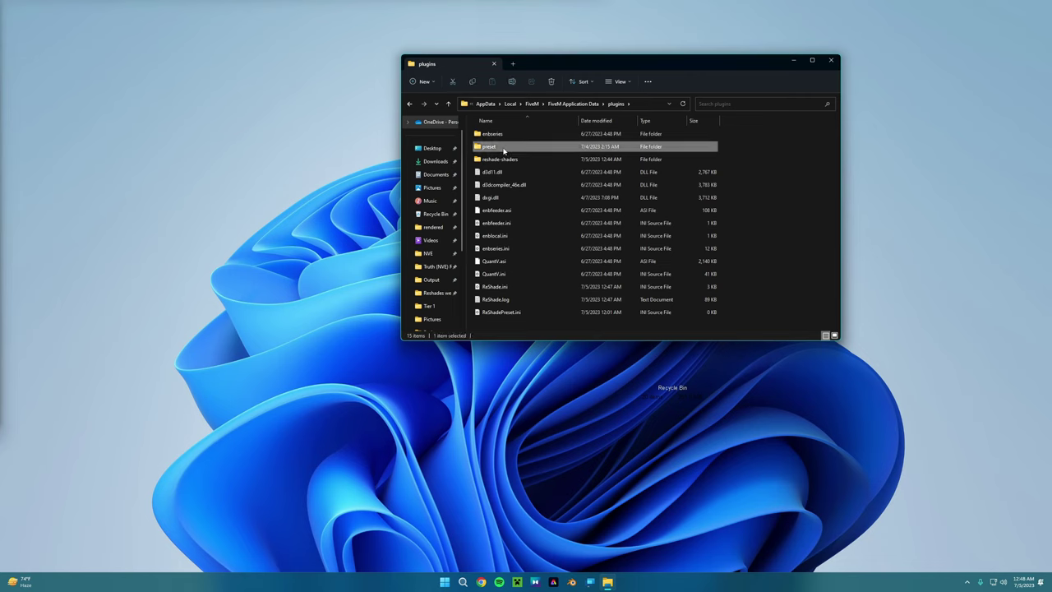
Look through the ReShade preset files in the preset folder and return to the plugins folder.
scroll(569, 217, down, 15)
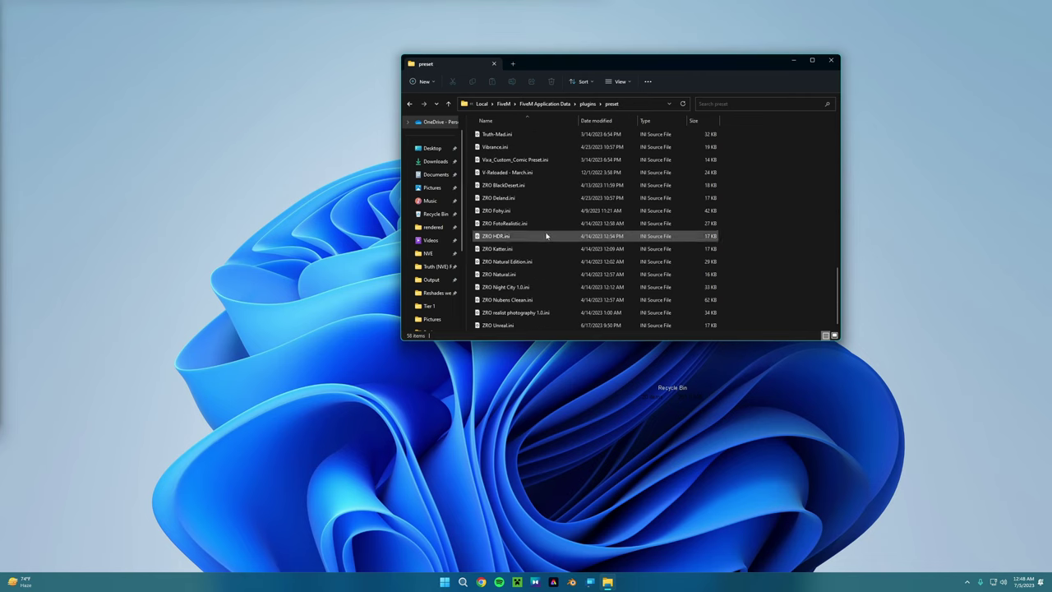
scroll(563, 222, up, 15)
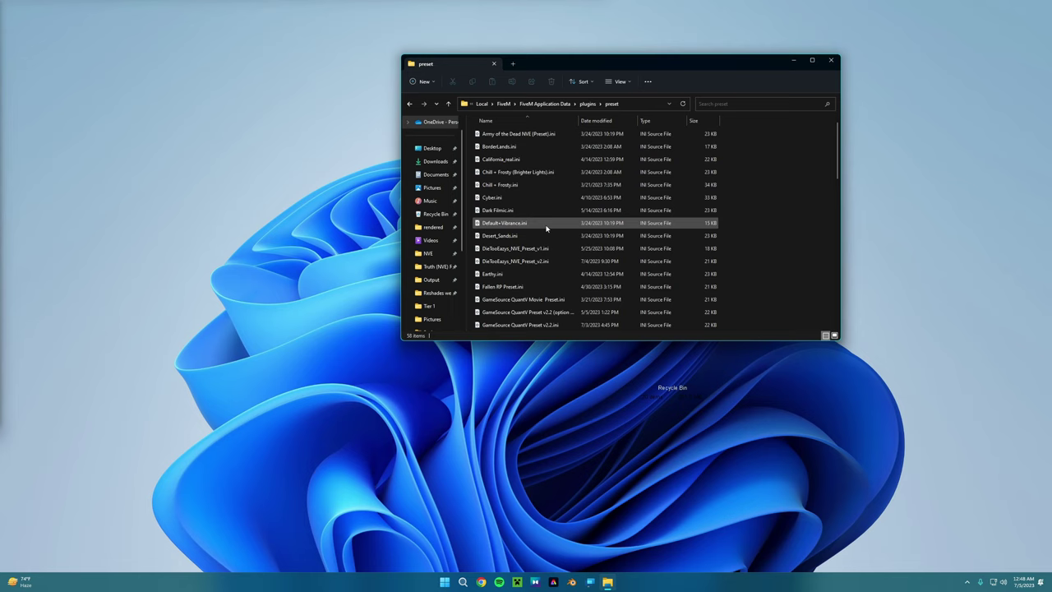
click(409, 105)
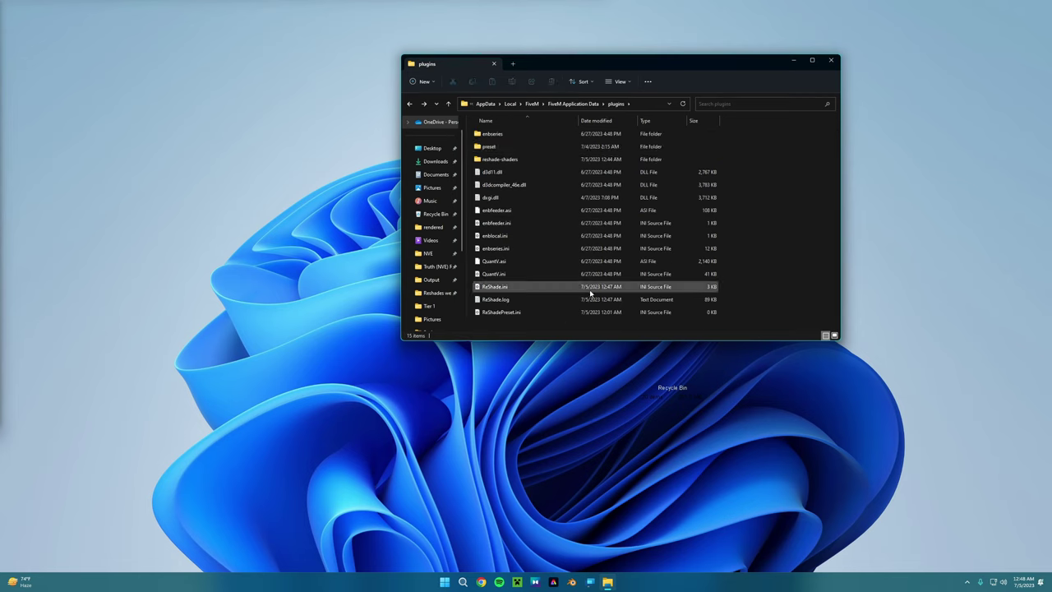
drag(511, 328, 525, 186)
click(819, 211)
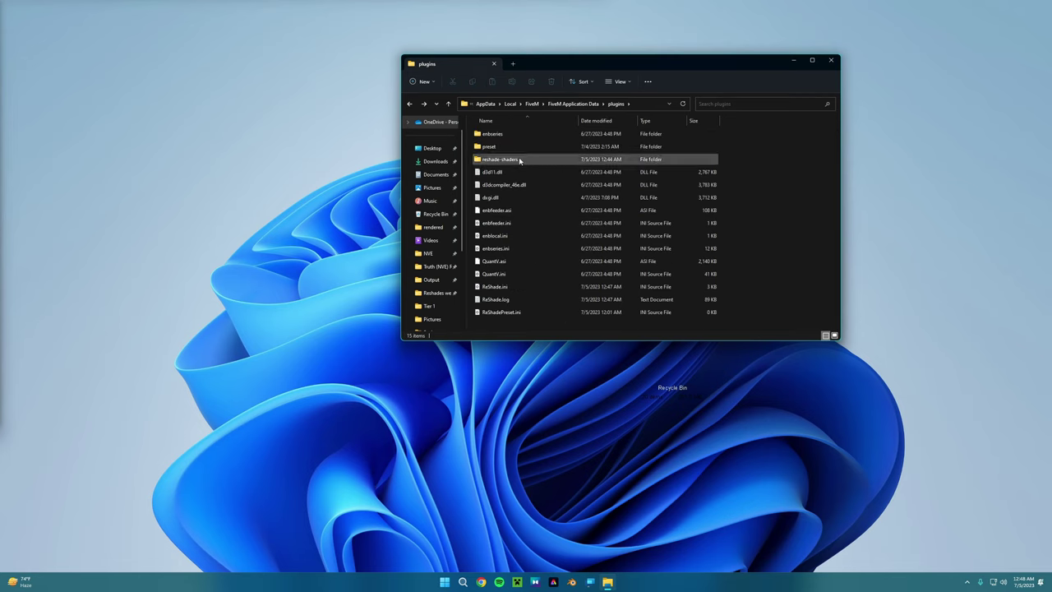
Close the plugins folder window and launch FiveM from the desktop.
click(831, 59)
double_click(507, 195)
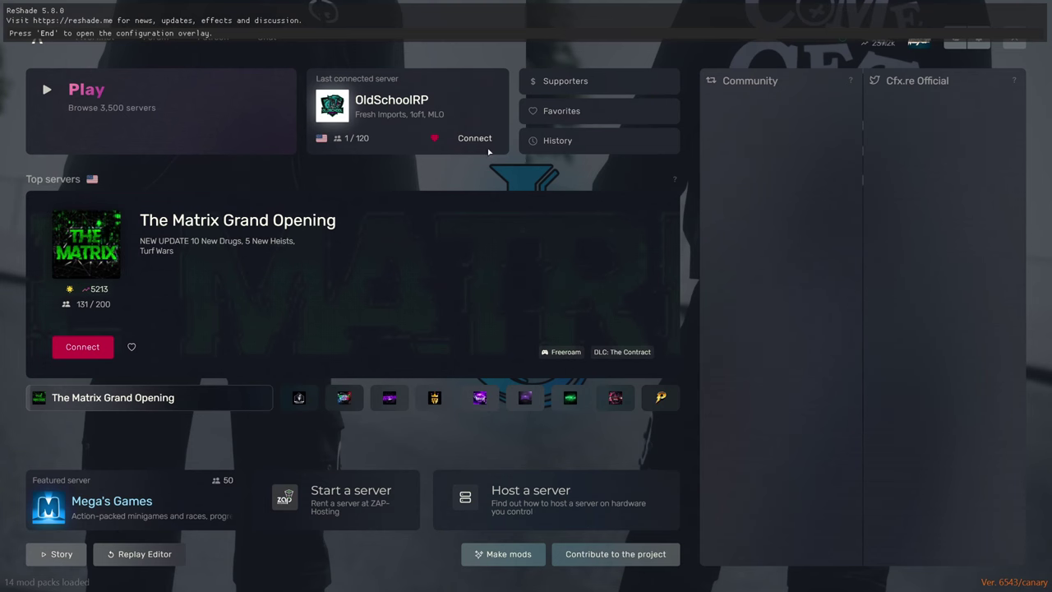
Open the ReShade overlay's home page and view the plugins folder contents in the preset file list.
key(End)
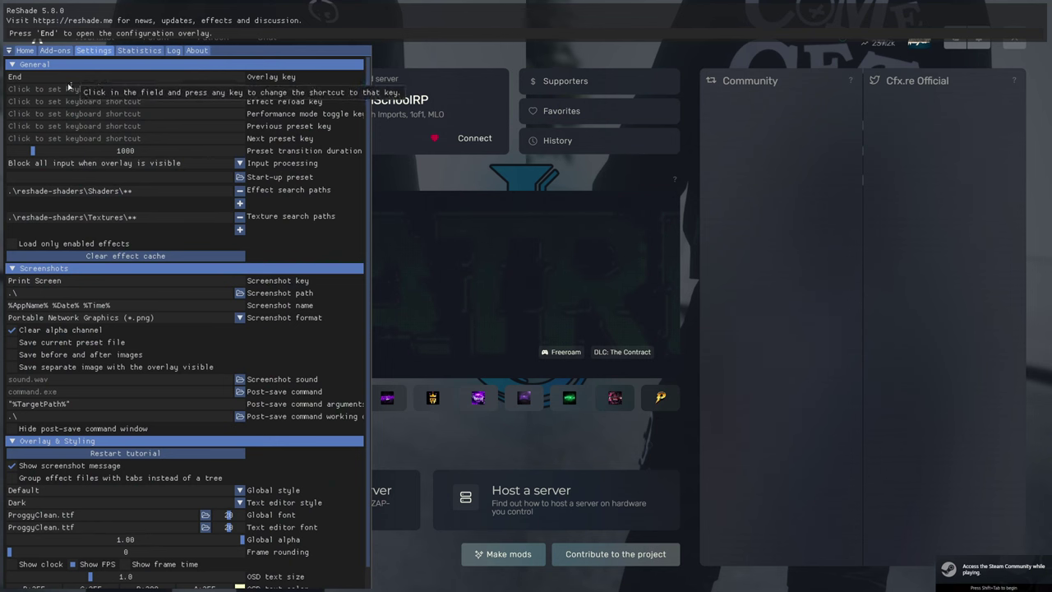
click(25, 51)
click(97, 64)
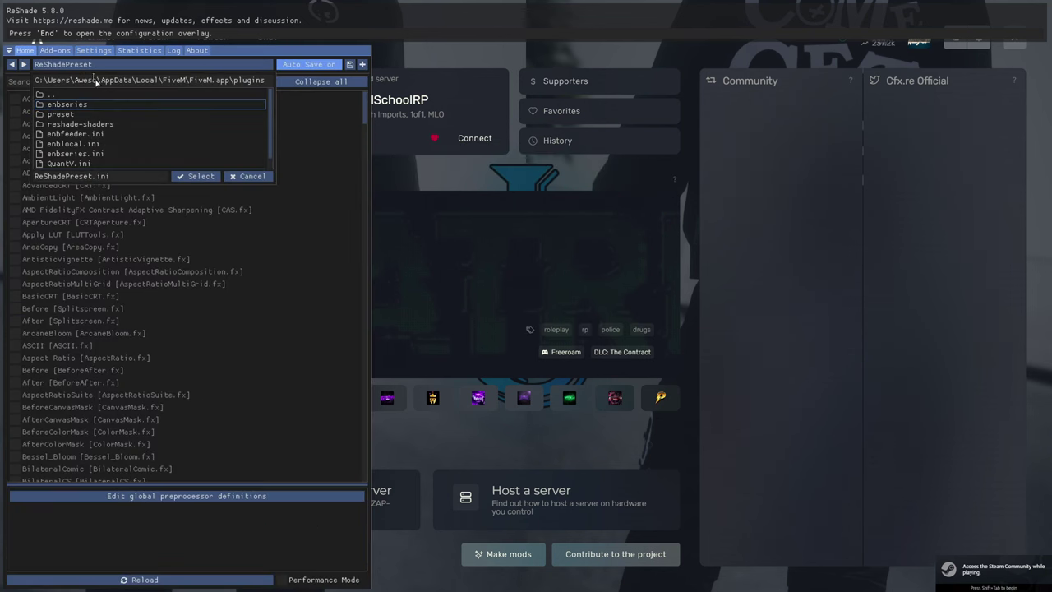
scroll(156, 103, down, 1)
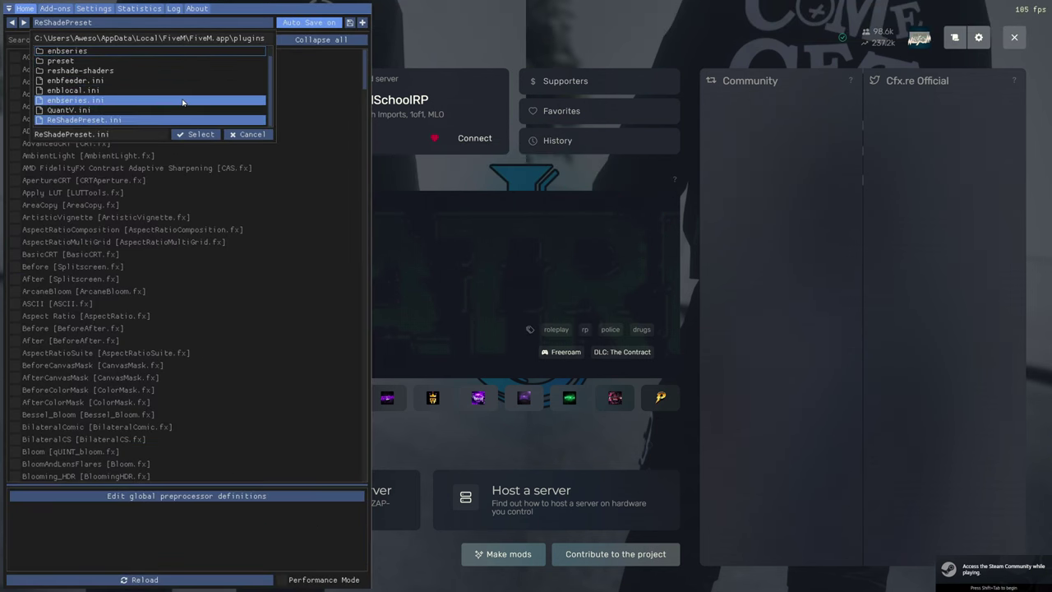
scroll(156, 98, up, 1)
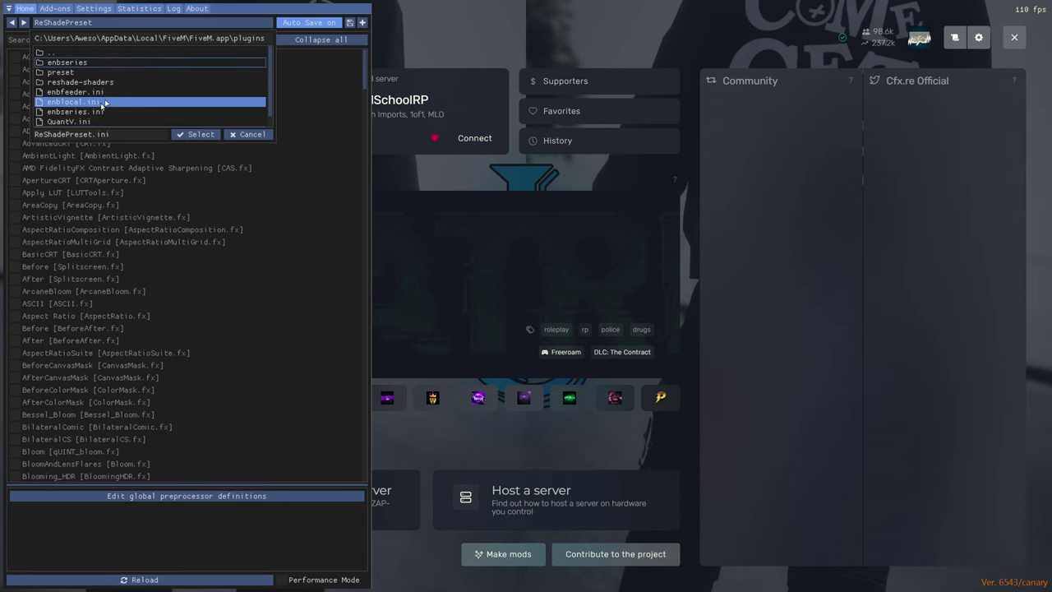
Open the preset folder in ReShade's file list, look through its .ini presets, and close the list without choosing one.
click(83, 74)
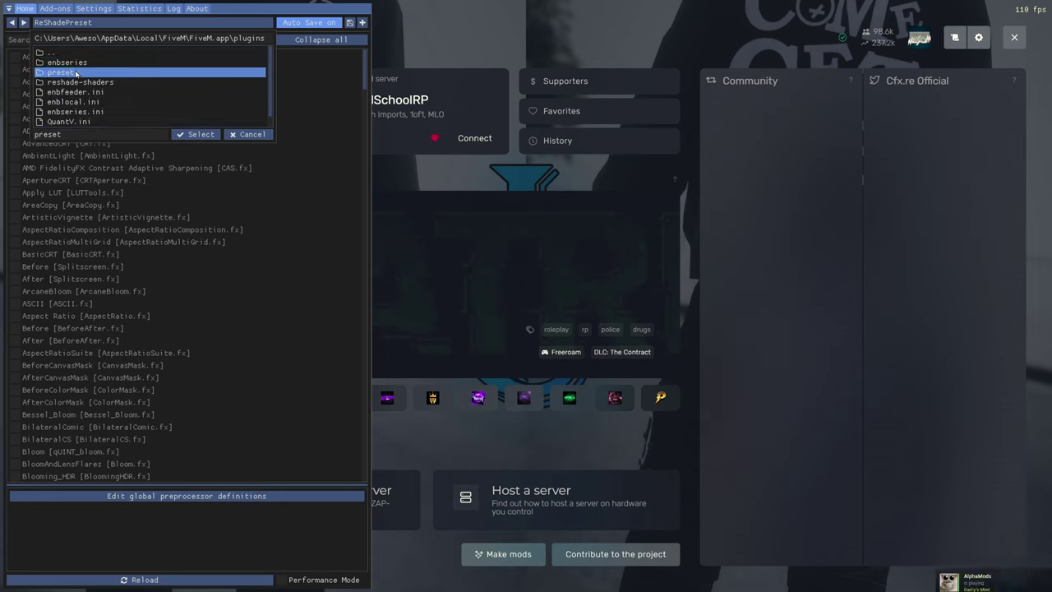
scroll(152, 72, up, 3)
scroll(151, 71, up, 2)
scroll(151, 72, down, 3)
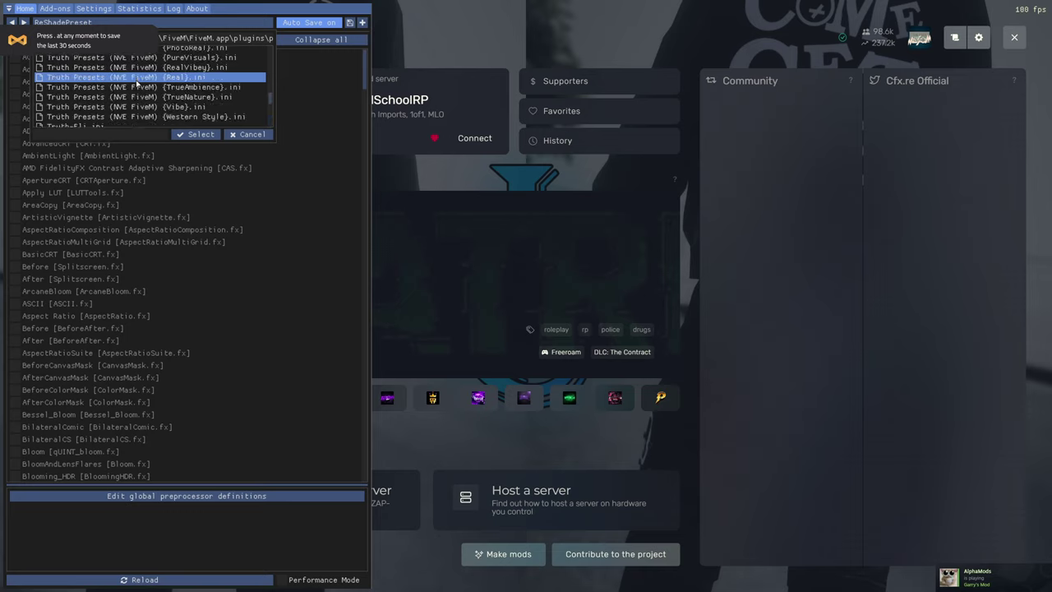
click(333, 78)
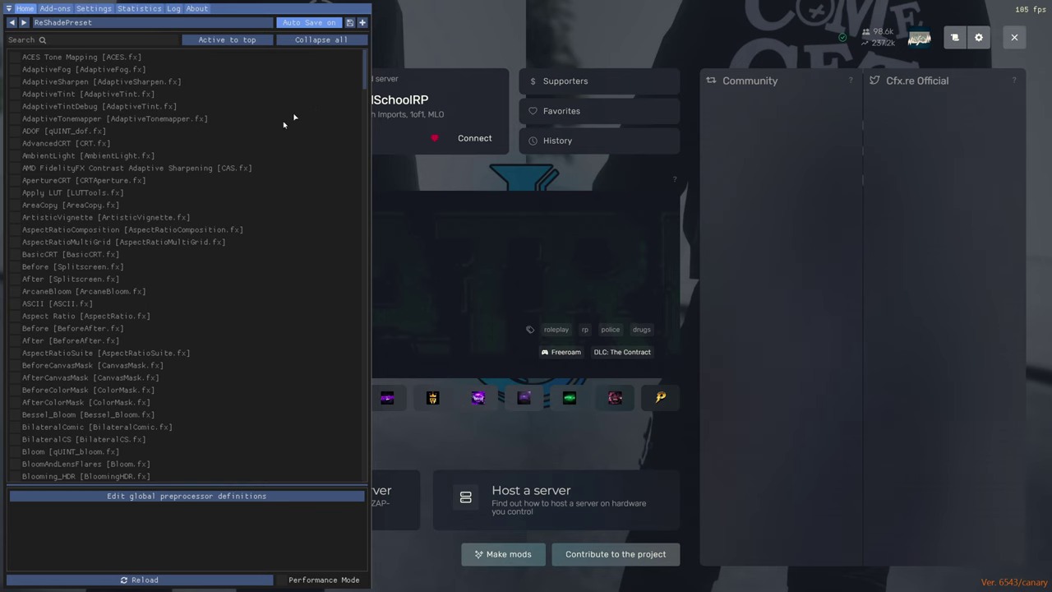
Close the ReShade overlay and exit FiveM to the desktop, confirming the exit.
key(Home)
click(1014, 37)
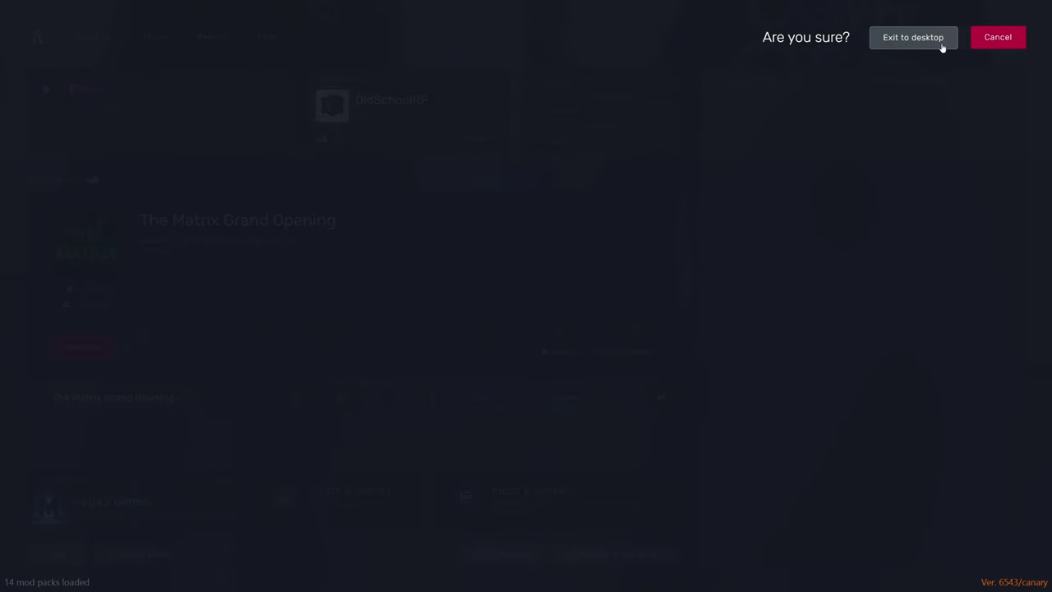
click(939, 38)
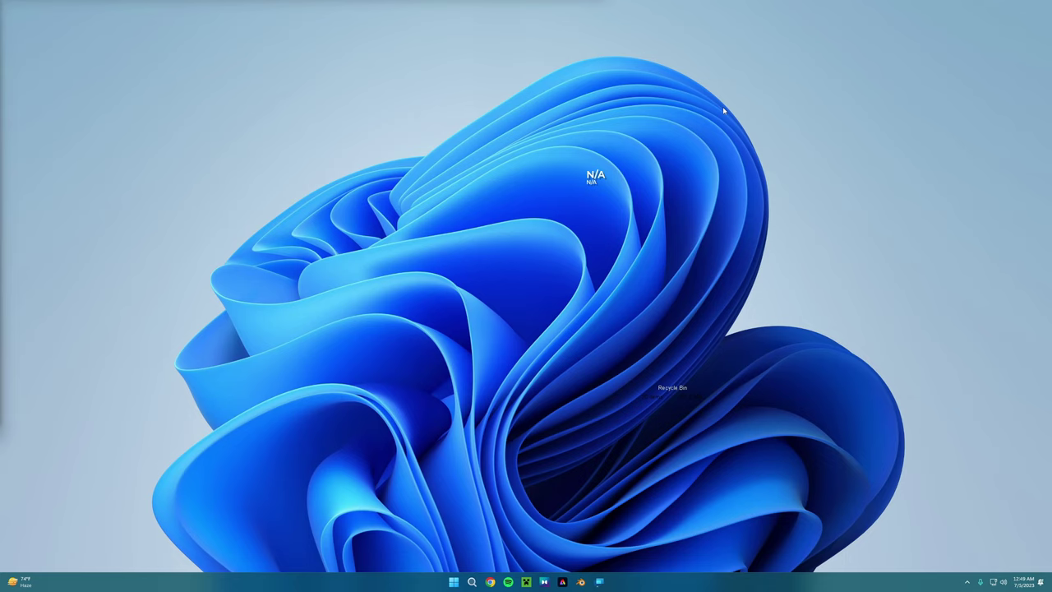